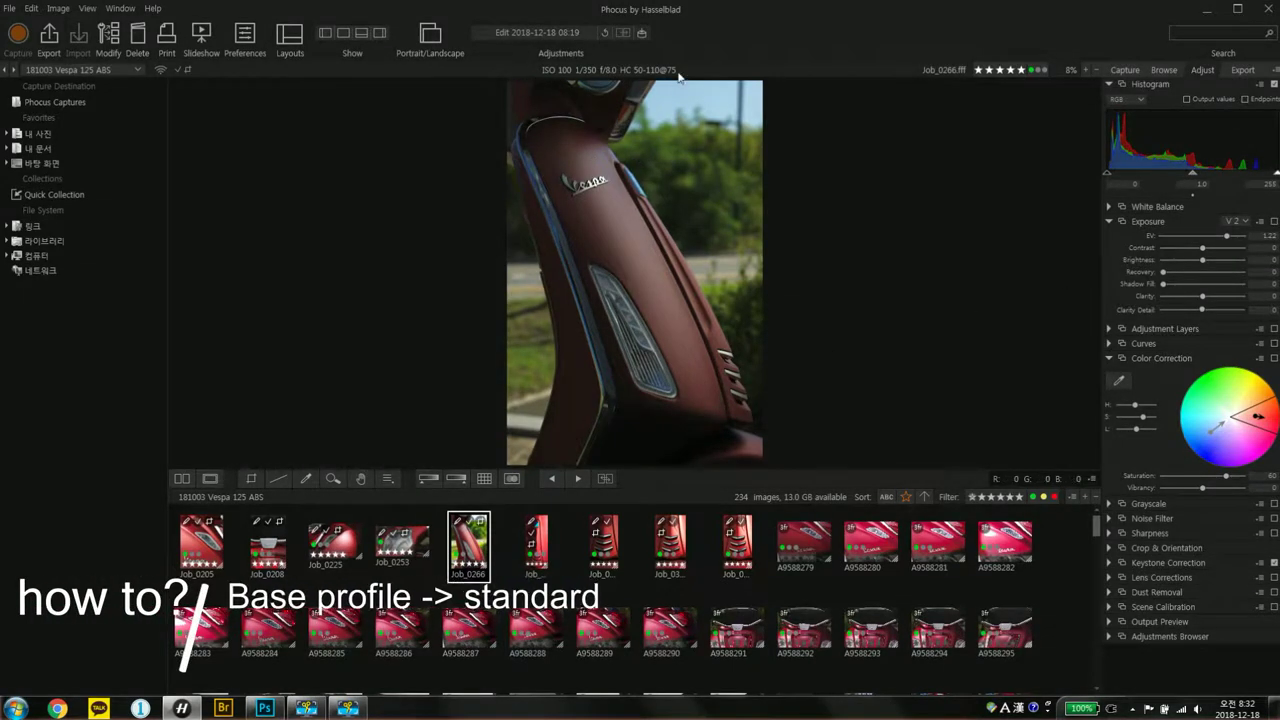
Step: In Phocus, enable Exposure and Color Correction, comparing colour correction off and on, then move to Photoshop
left_click(1263, 222)
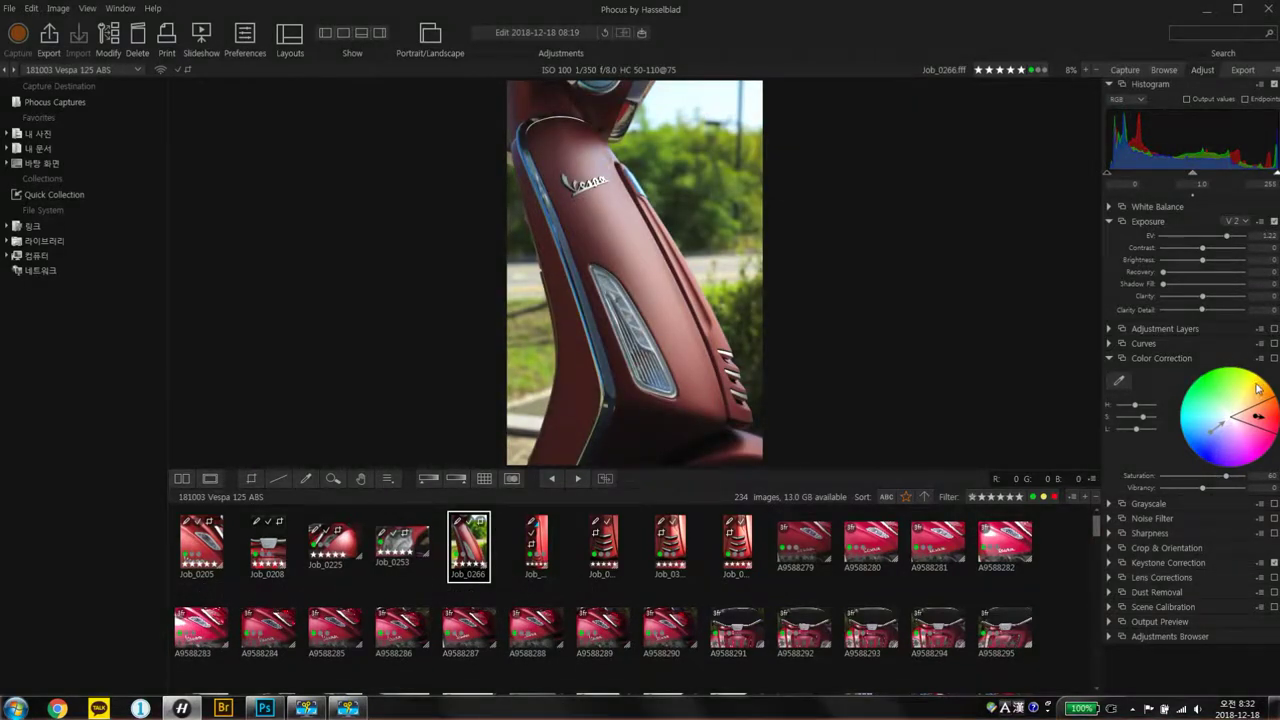
left_click(1274, 358)
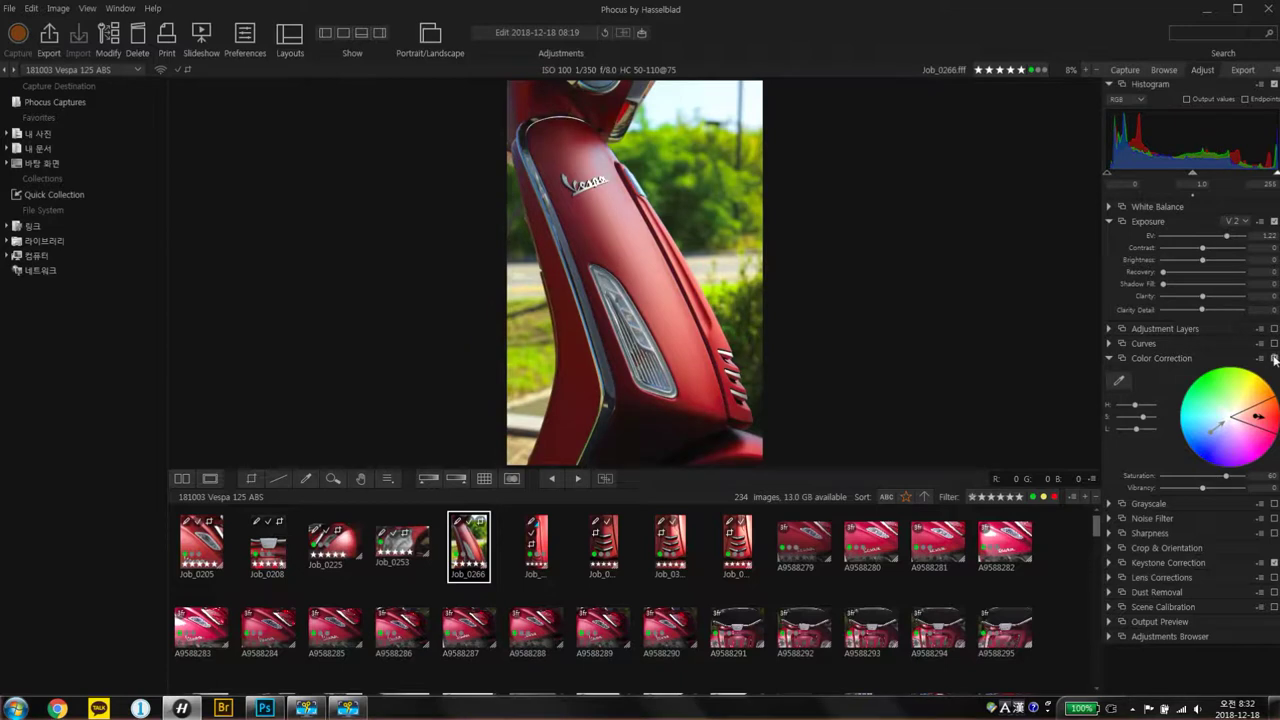
left_click(1274, 358)
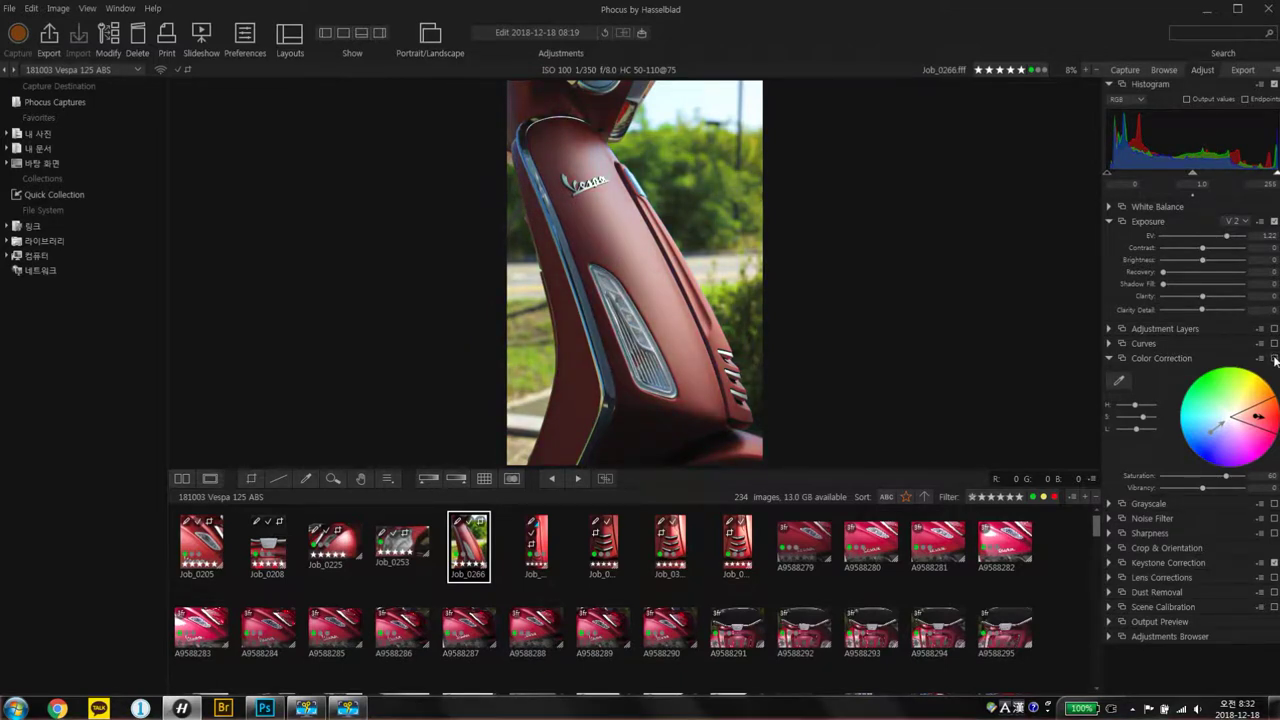
left_click(1274, 358)
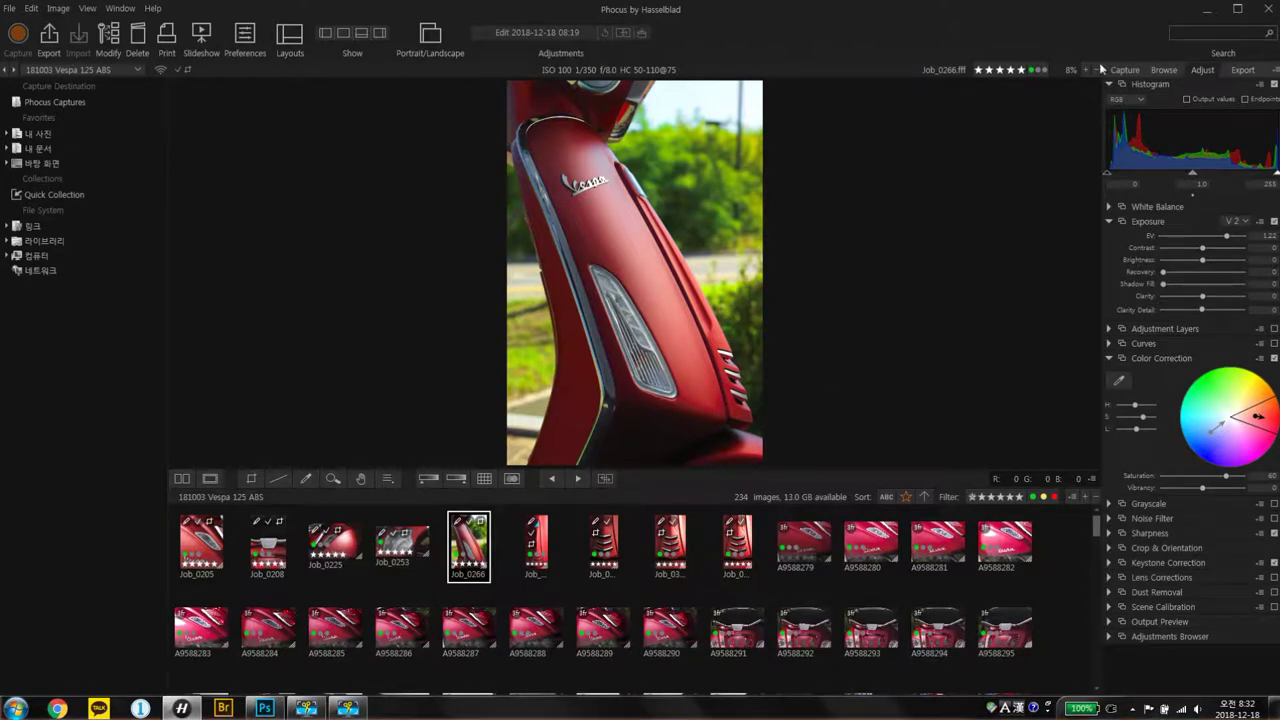
left_click(1268, 10)
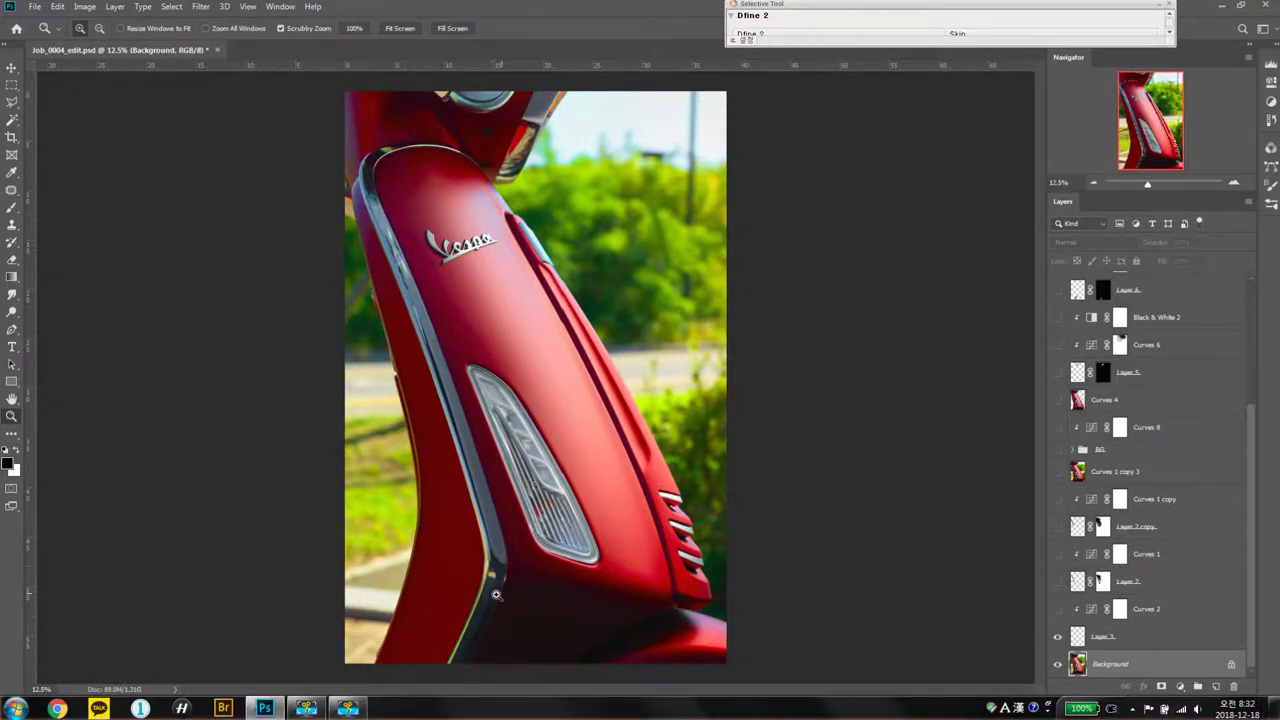
Step: Show Layer 1 and the Layer 2 clean-paint patch, previewing Layer 2's mask overlay and hiding it again
mouse_move(509, 551)
left_mouse_down()
mouse_move(571, 500)
mouse_move(871, 514)
left_mouse_up()
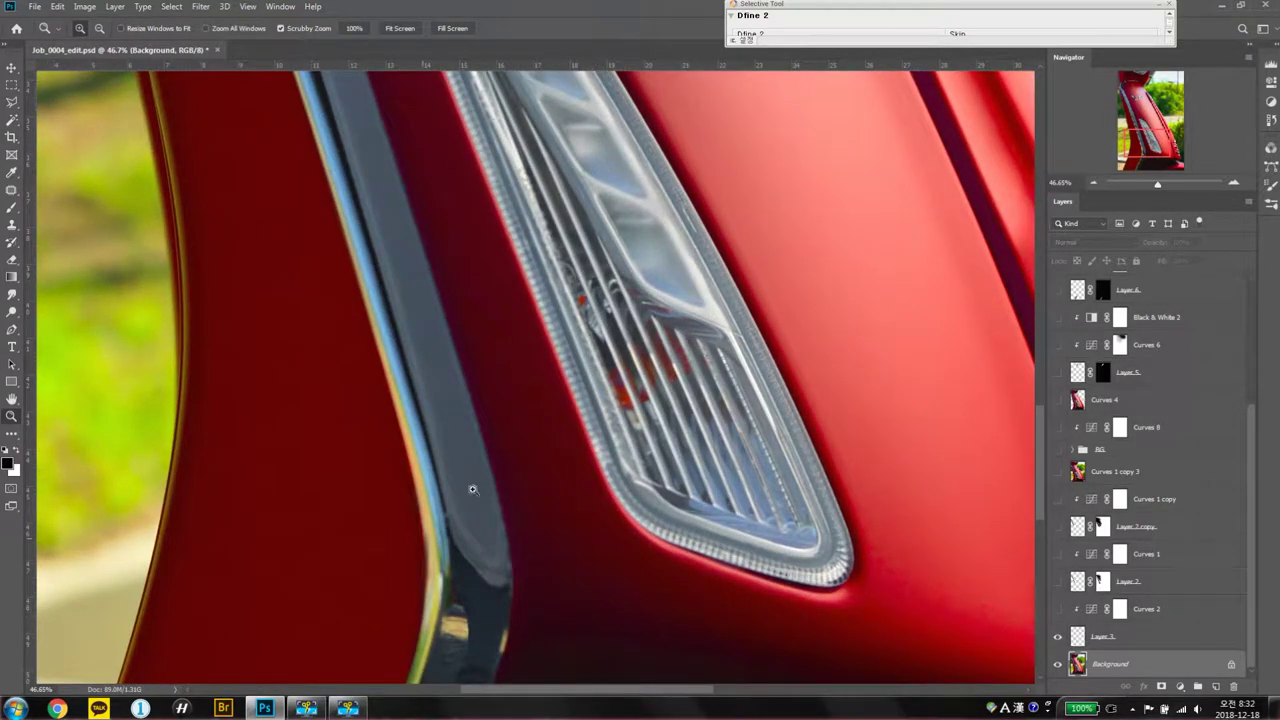
left_click(1057, 582)
left_click(1112, 582)
key("ctrl+0")
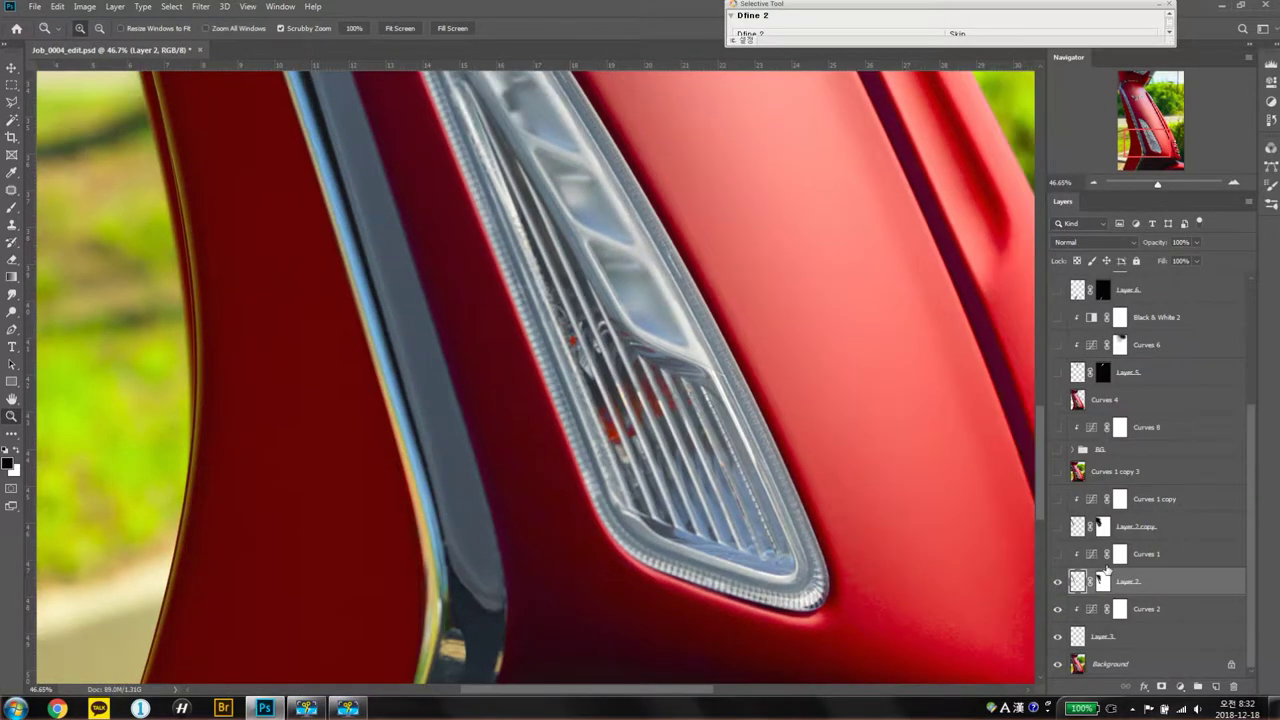
key("backslash")
key("backslash")
key("backslash")
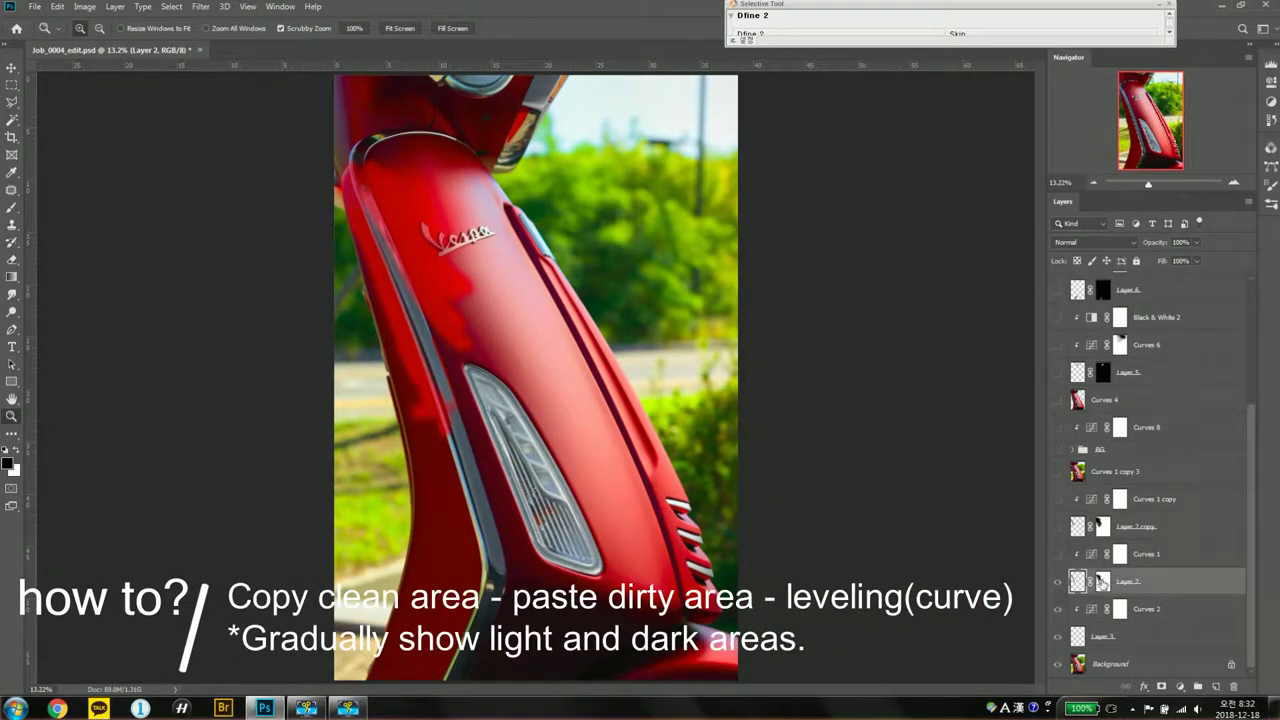
key("backslash")
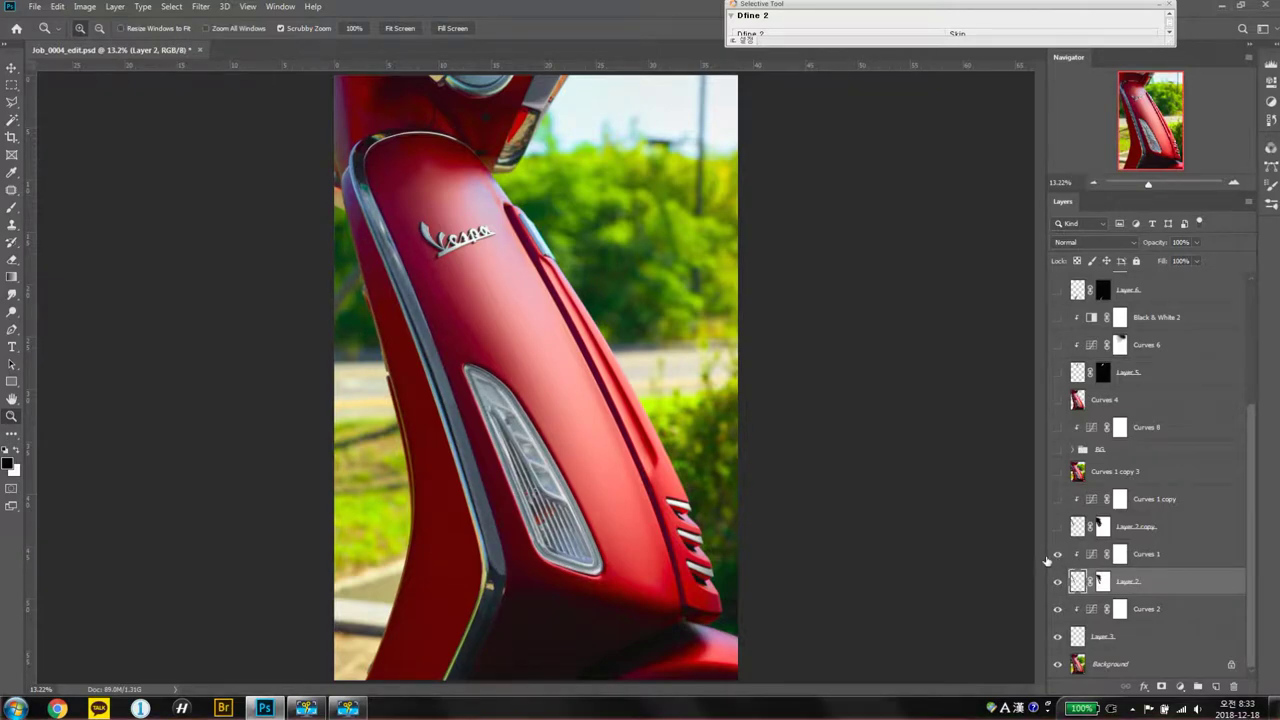
Step: Show Layer 2 copy and Curves 1 copy 3, comparing the chrome trim near the badge before and after
left_click_drag(369, 319, 479, 292)
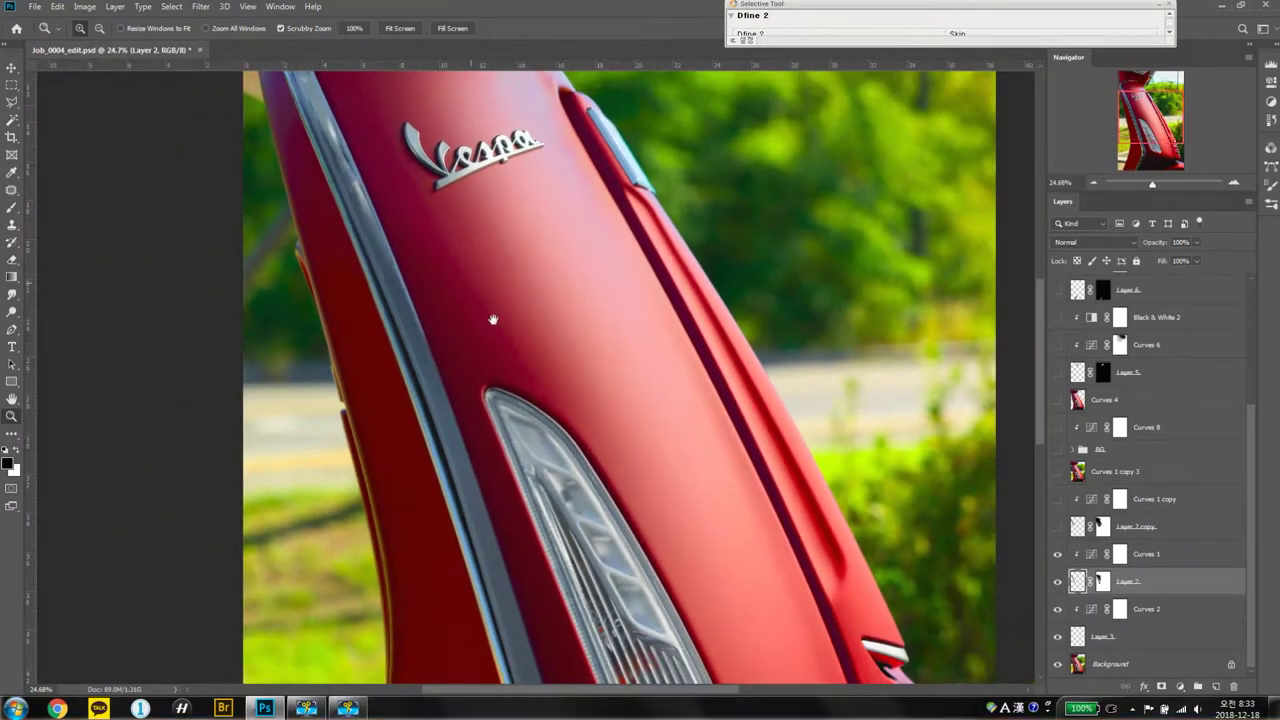
left_click_drag(479, 292, 557, 366)
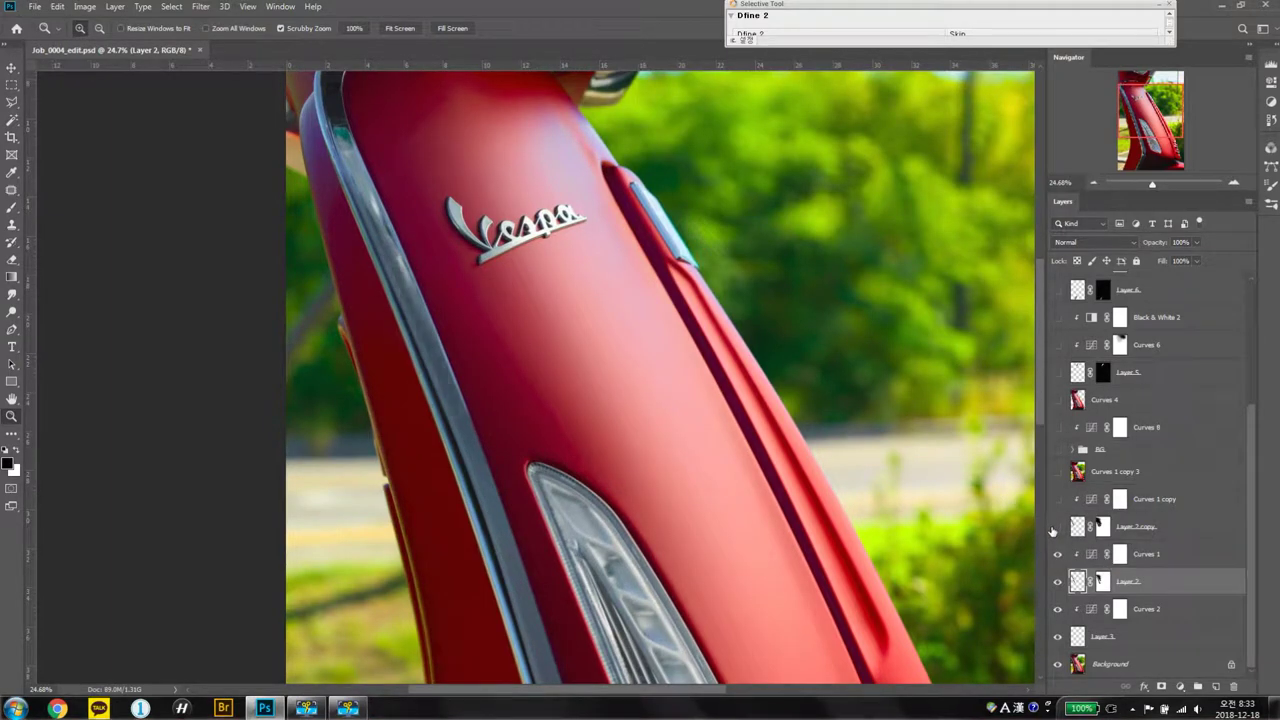
left_click(1057, 526)
left_click(1057, 526)
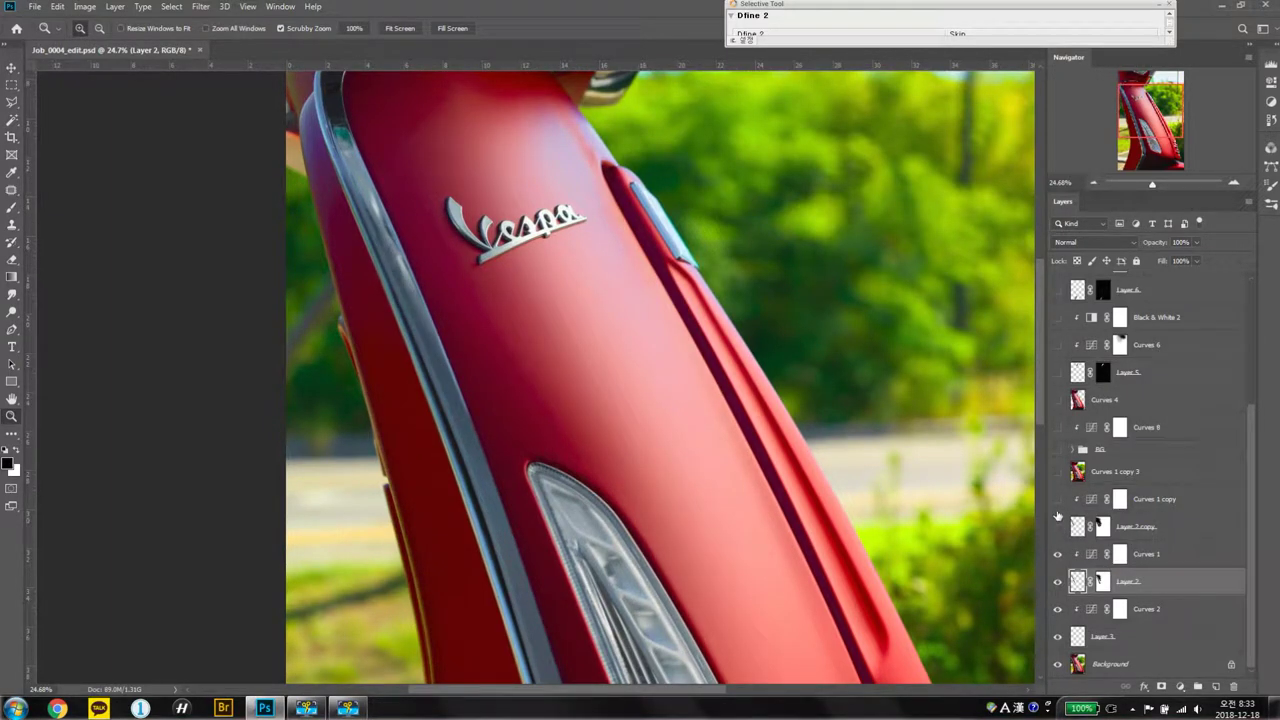
left_click(1056, 502)
left_click(1054, 502)
left_click(1053, 503)
left_click(1056, 474)
left_click(1055, 474)
left_click(1055, 474)
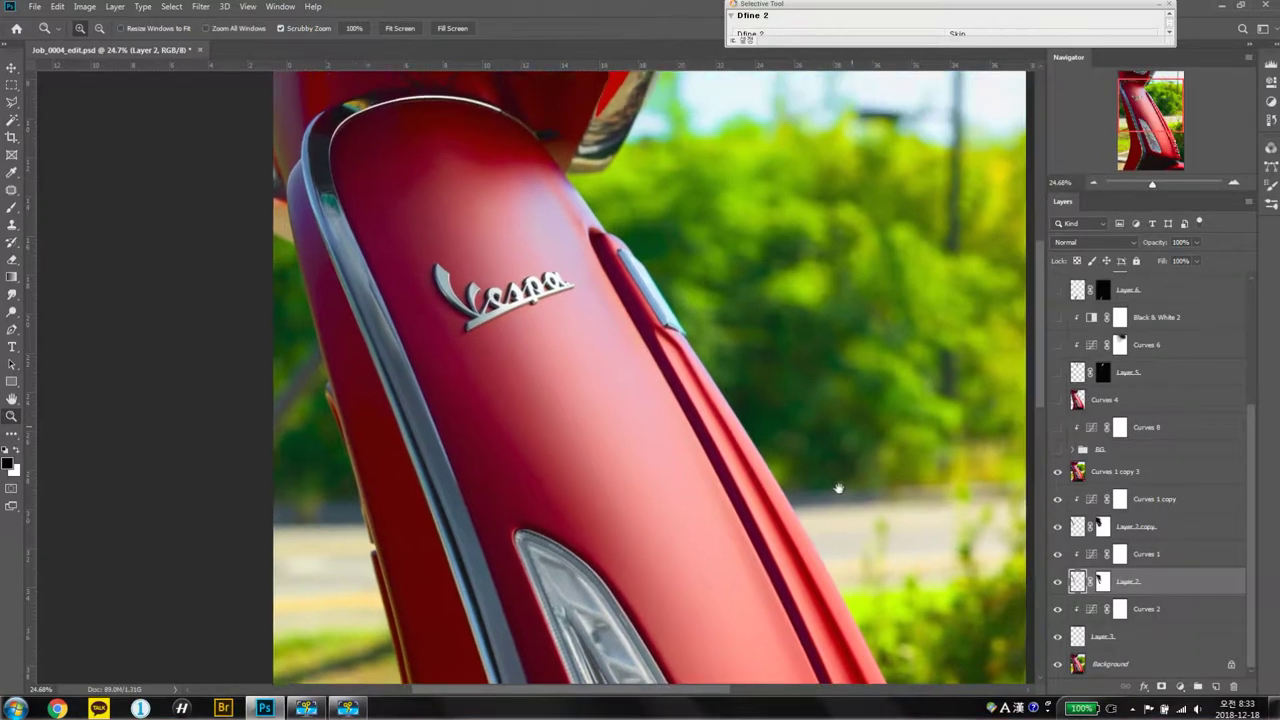
Step: Expand the BG group, show Layer 4 after comparing the trim, and turn on the Layer 6 copy 2 sky layer
left_click(1070, 450)
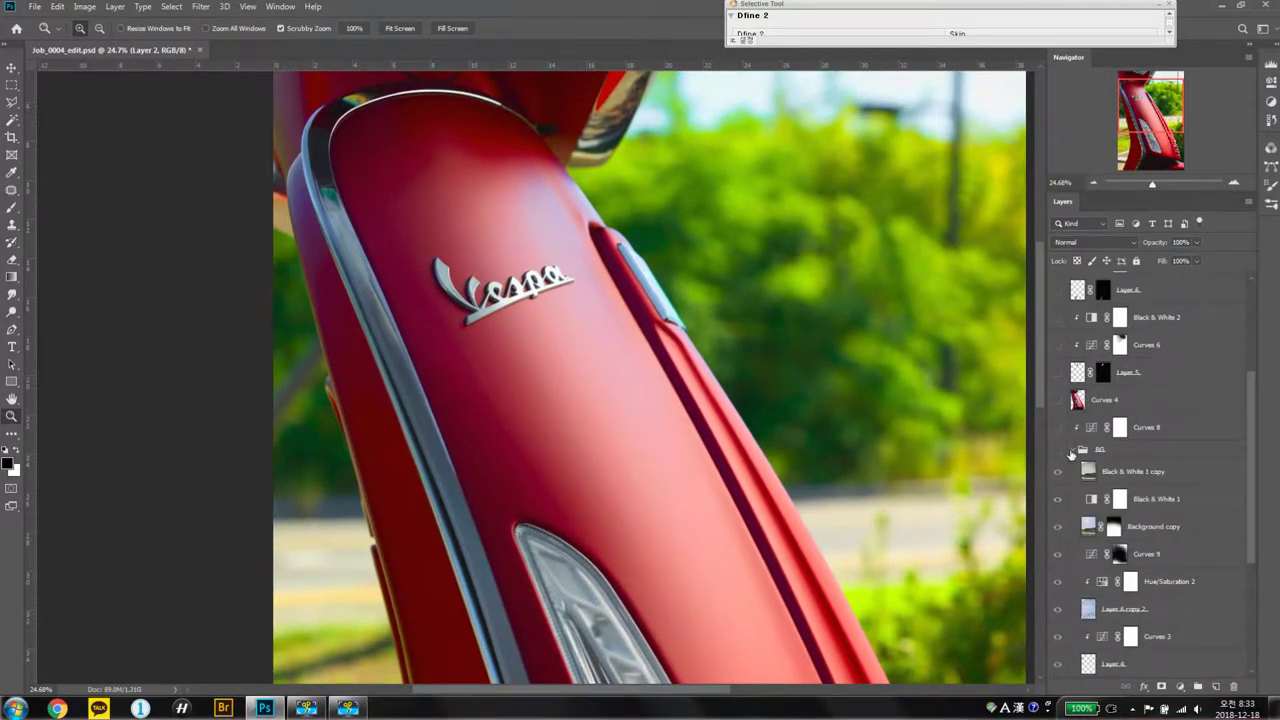
left_click(1058, 450)
left_click_drag(1058, 471, 1058, 636)
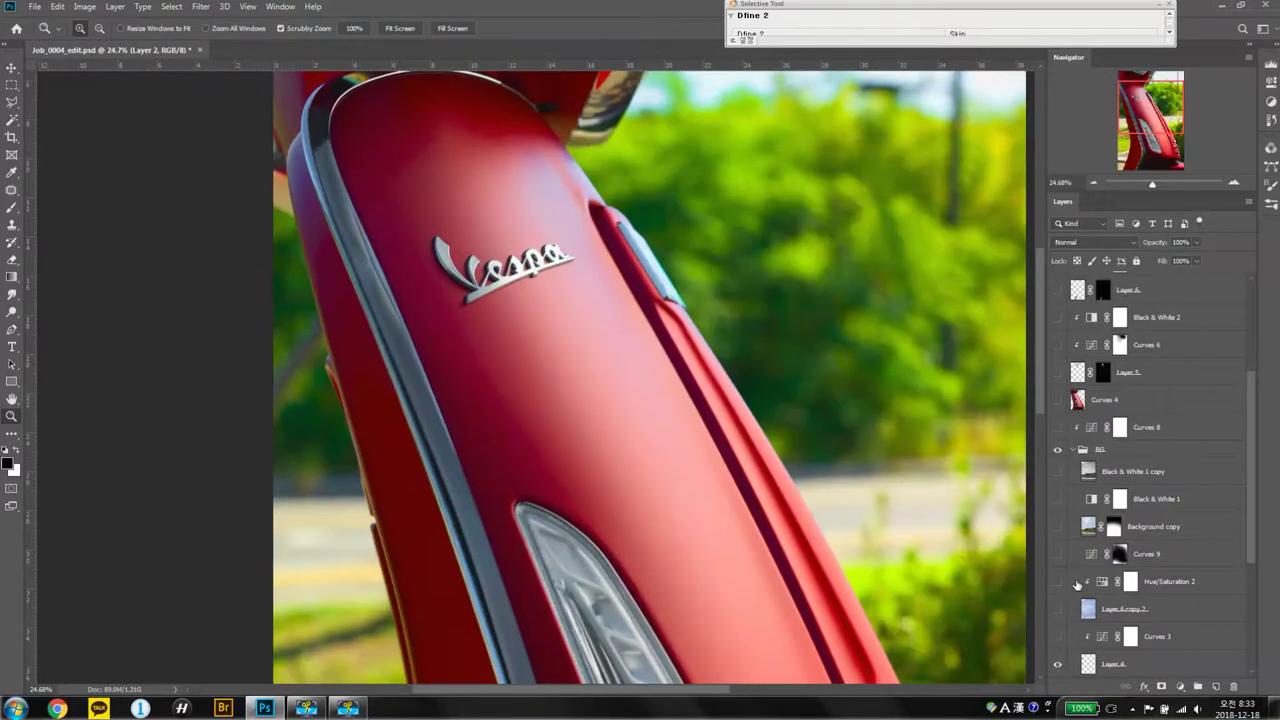
scroll(1069, 598, "down", 2)
left_click(1057, 609)
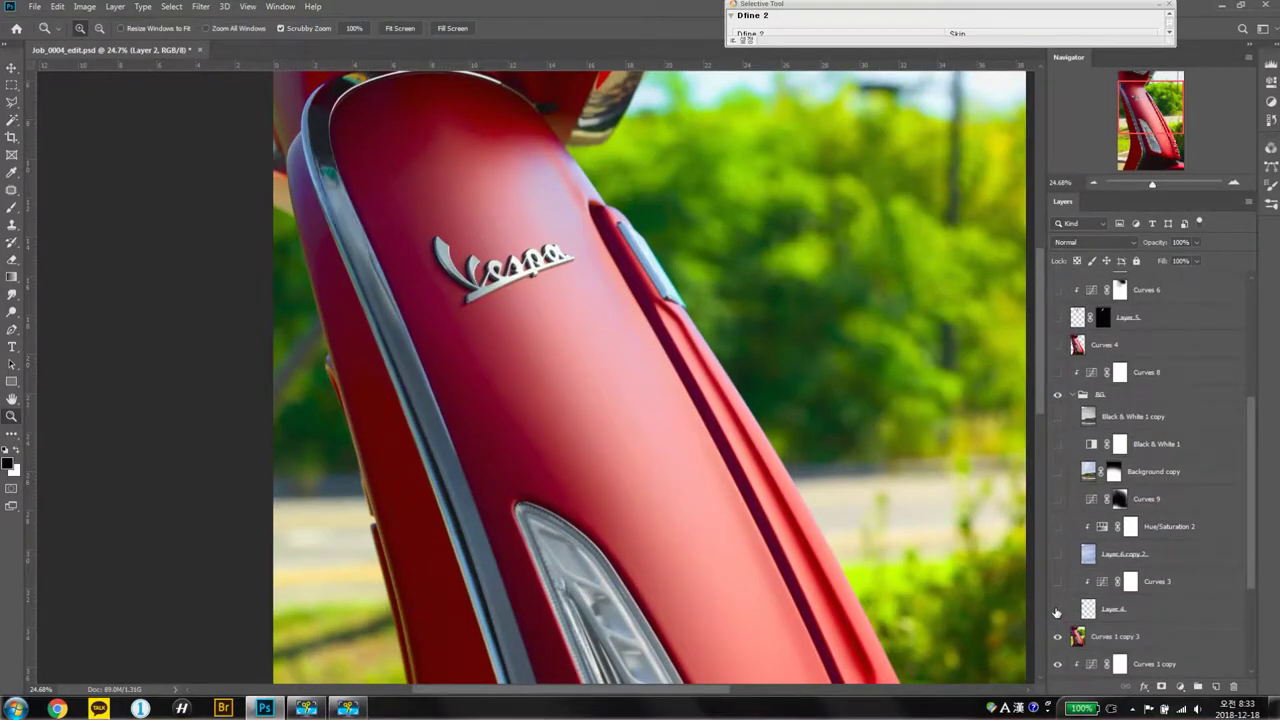
left_click(1057, 609)
left_click(1057, 609)
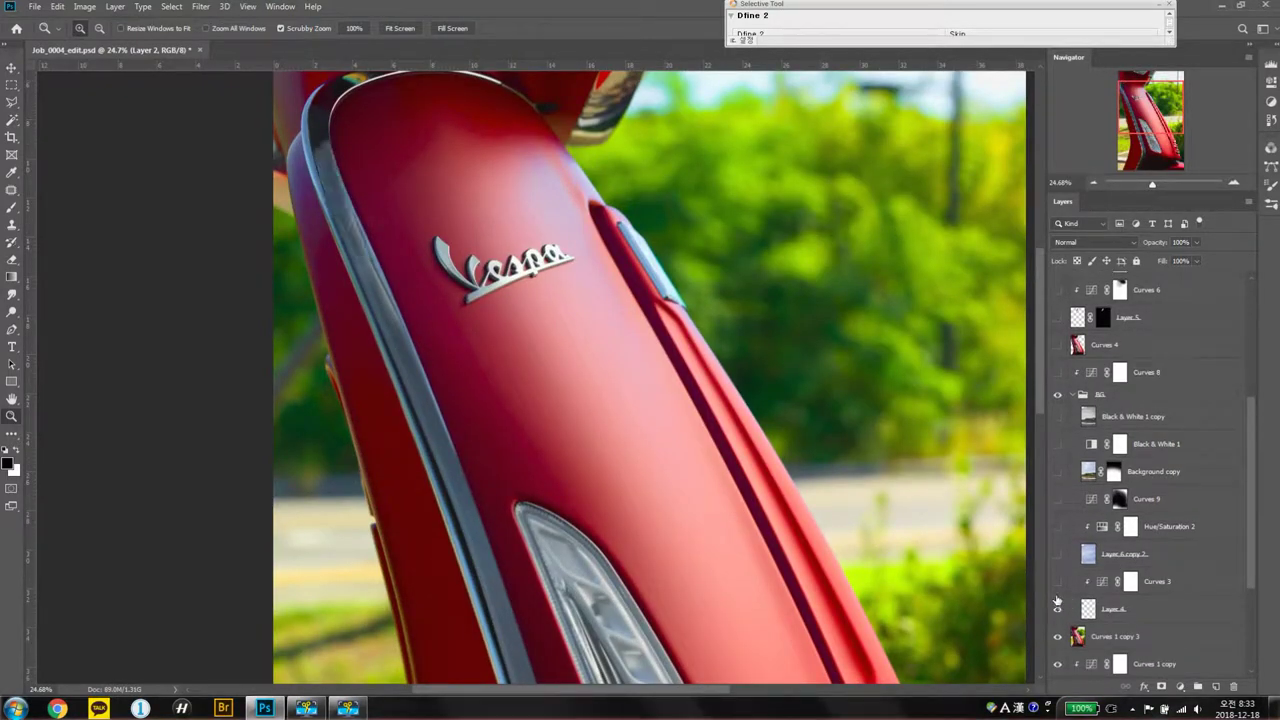
left_click(1057, 608)
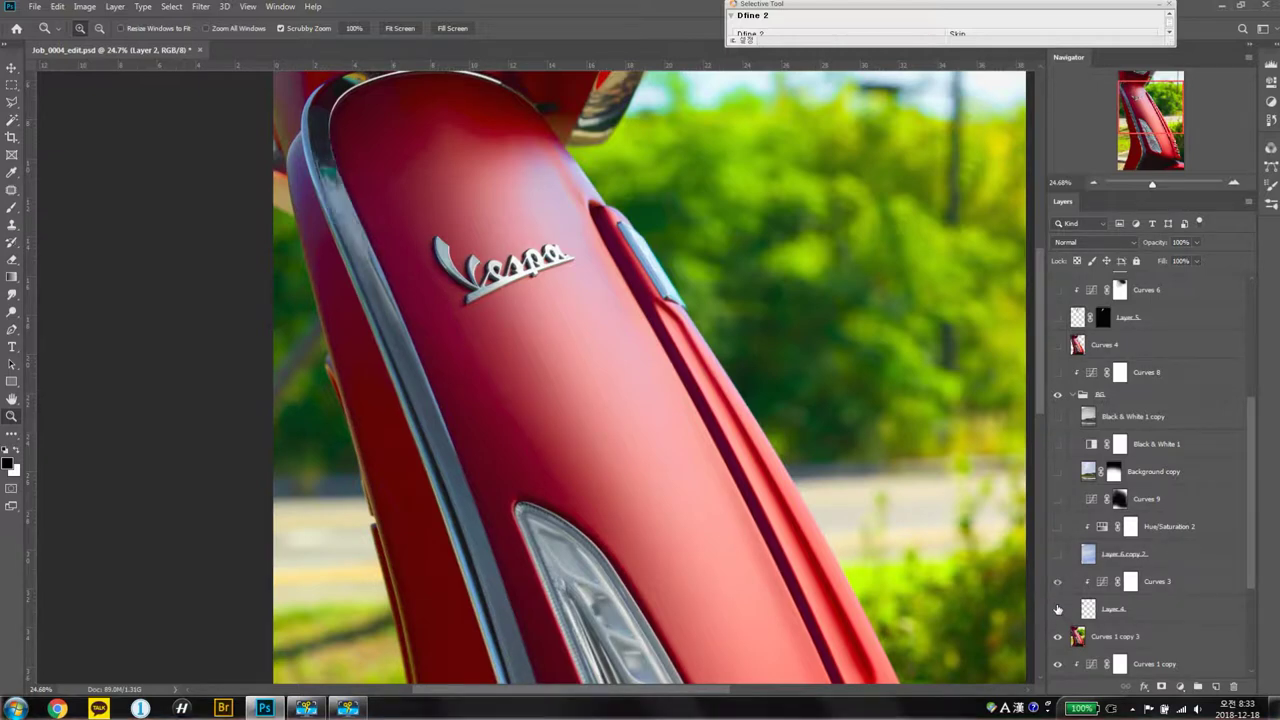
left_click(1057, 608)
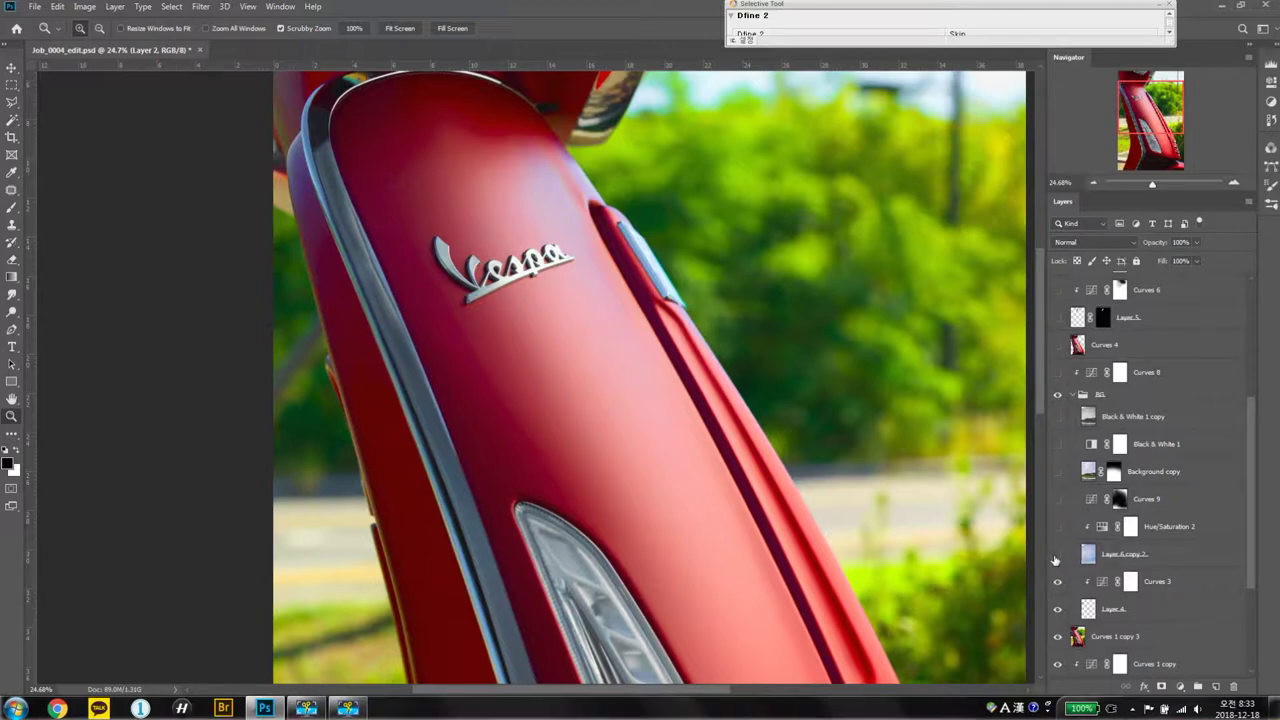
left_click(1056, 556)
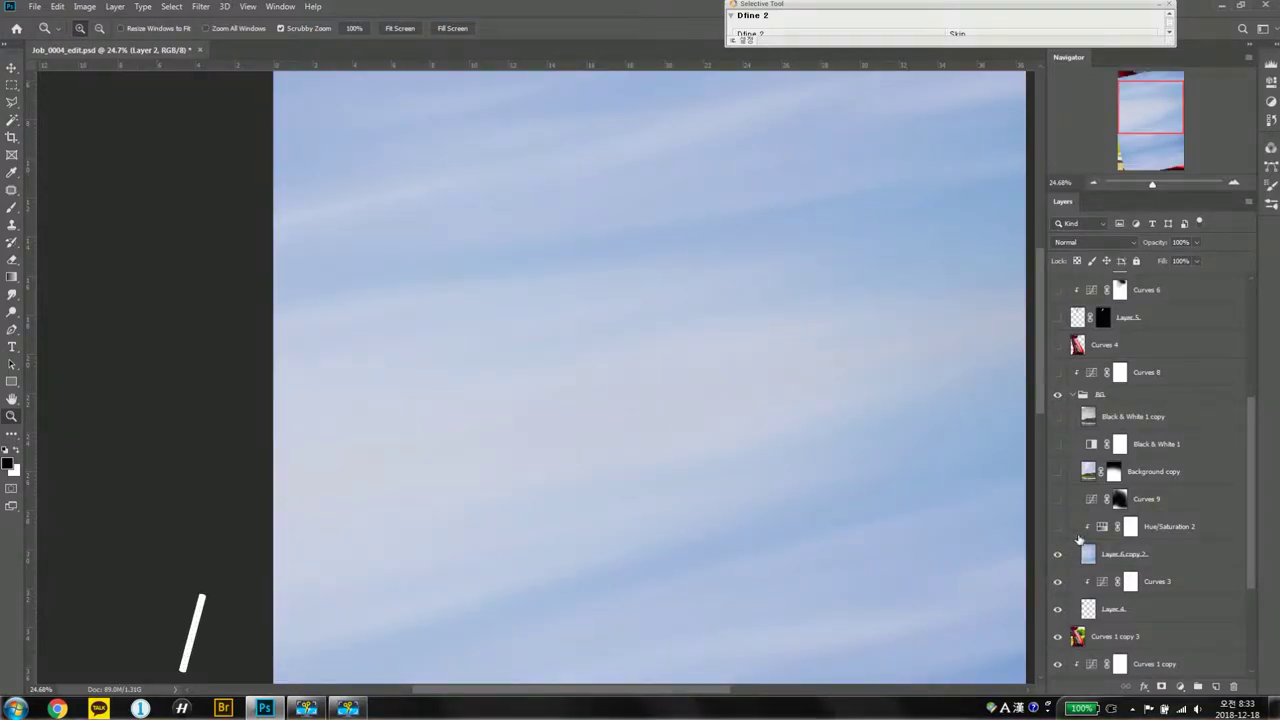
Step: Turn on Hue/Saturation 2 and Curves 9 for the sky, plus the Background copy road photo
left_click_drag(903, 457, 855, 491)
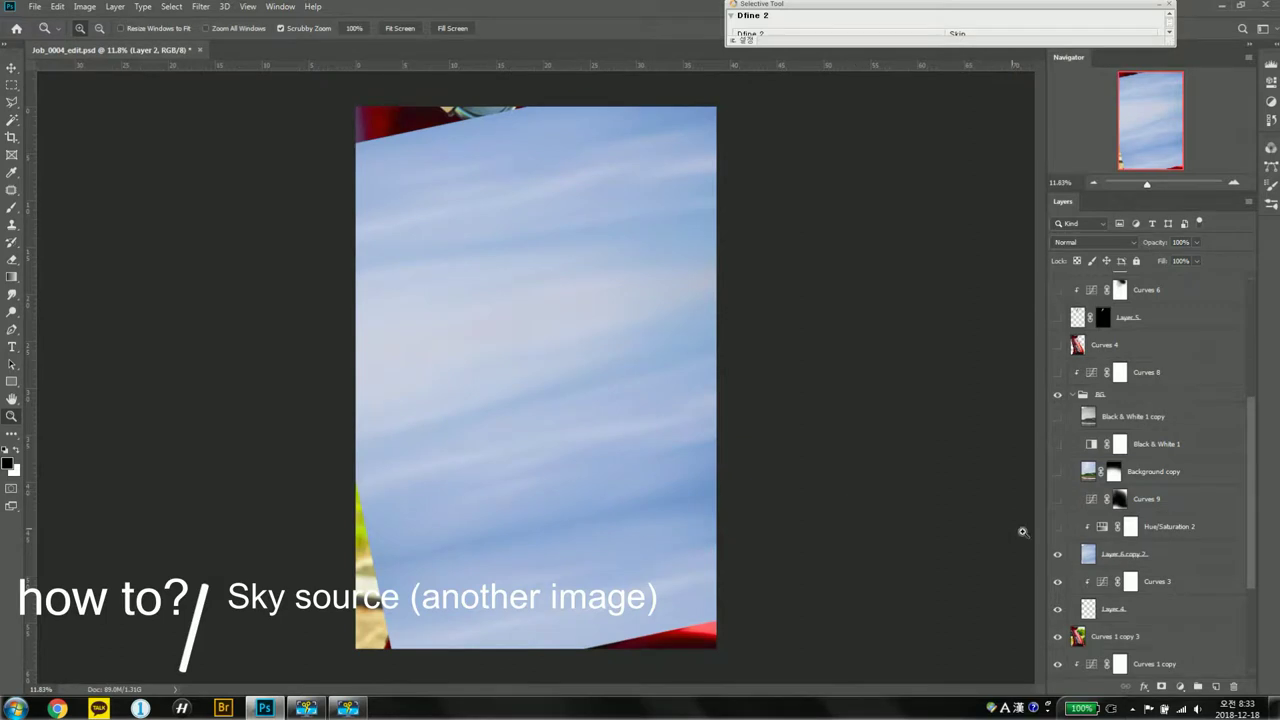
left_click(1057, 527)
left_click(1057, 527)
left_click(1058, 499)
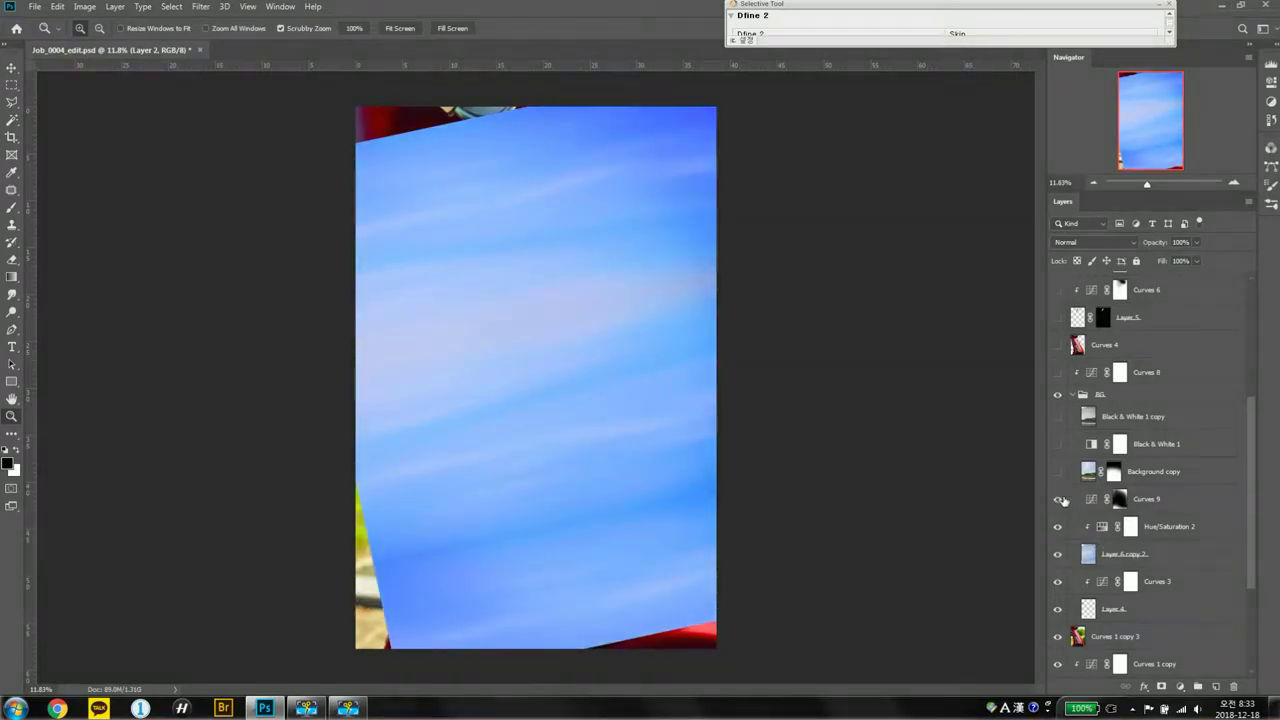
left_click(1060, 473)
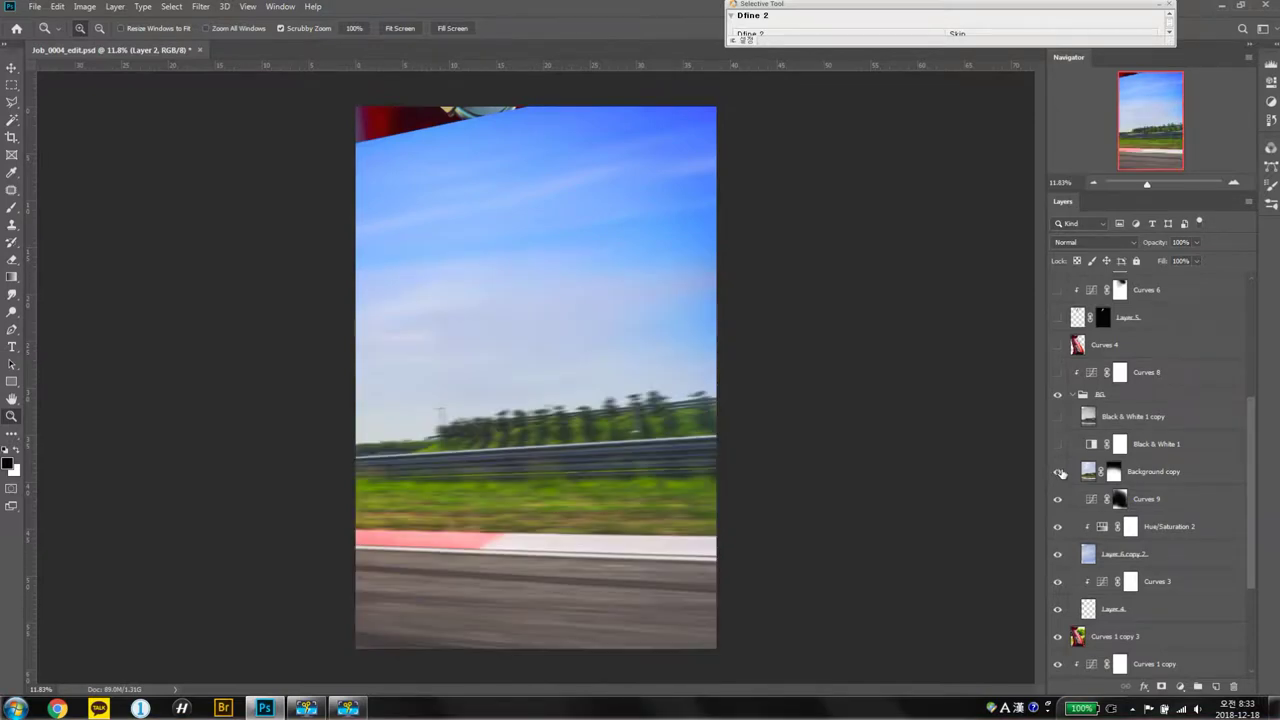
Step: Inspect the Background copy layer mask on its own, then load it as a selection
left_click(1145, 474)
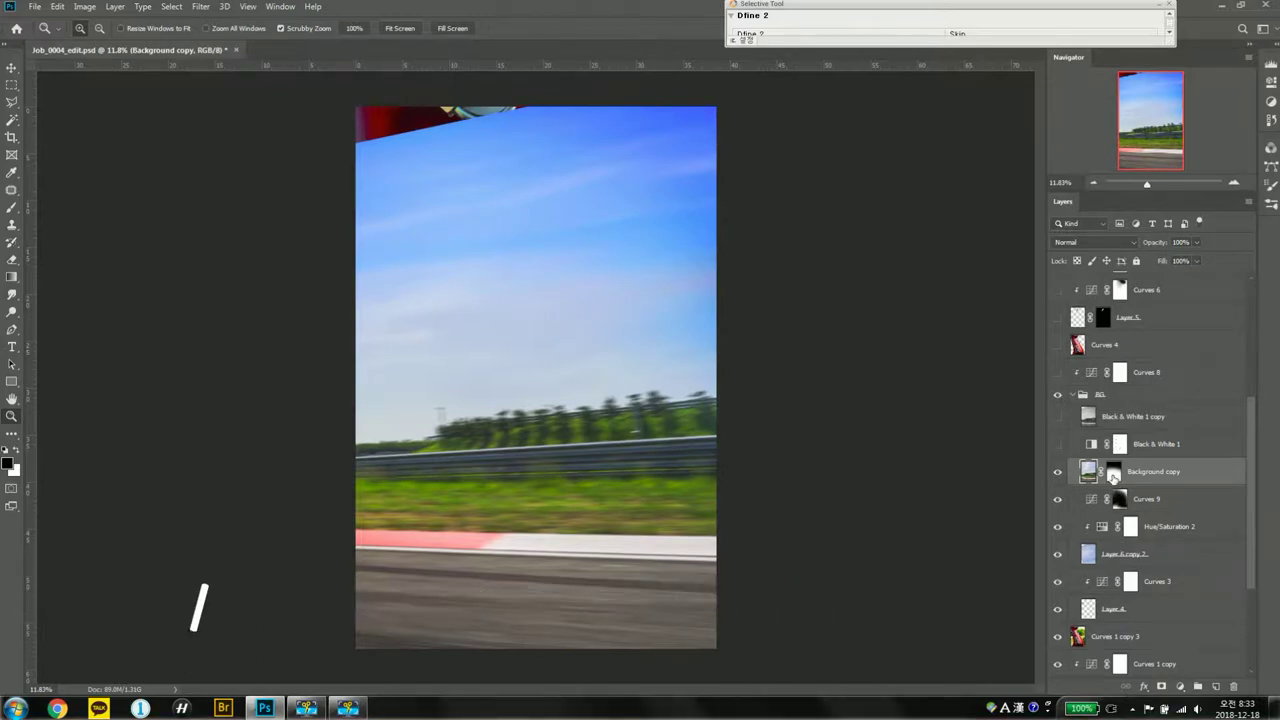
left_click(1114, 474)
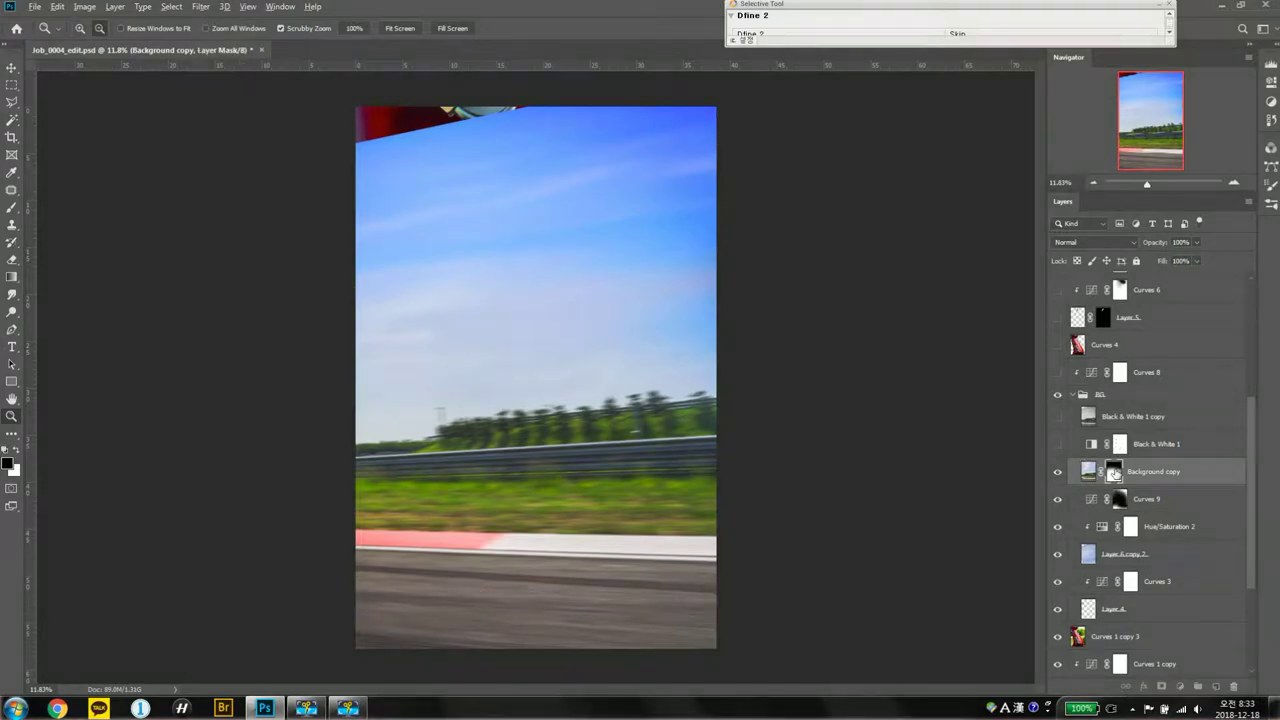
left_click(1114, 474, "alt")
left_click(1114, 474, "alt")
left_click(1114, 474, "ctrl")
Step: Deselect, then compare the background with the Background copy mask disabled and re-enabled
key("ctrl+d")
right_click(1115, 473)
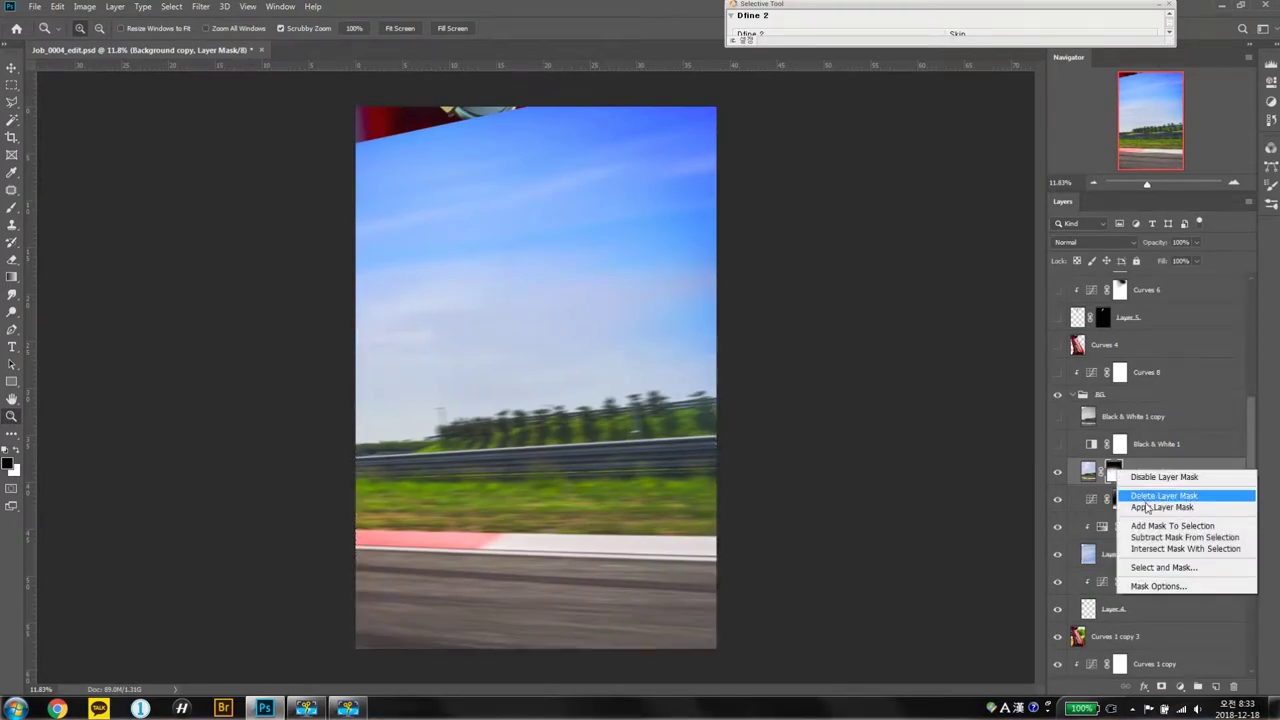
left_click(1137, 478)
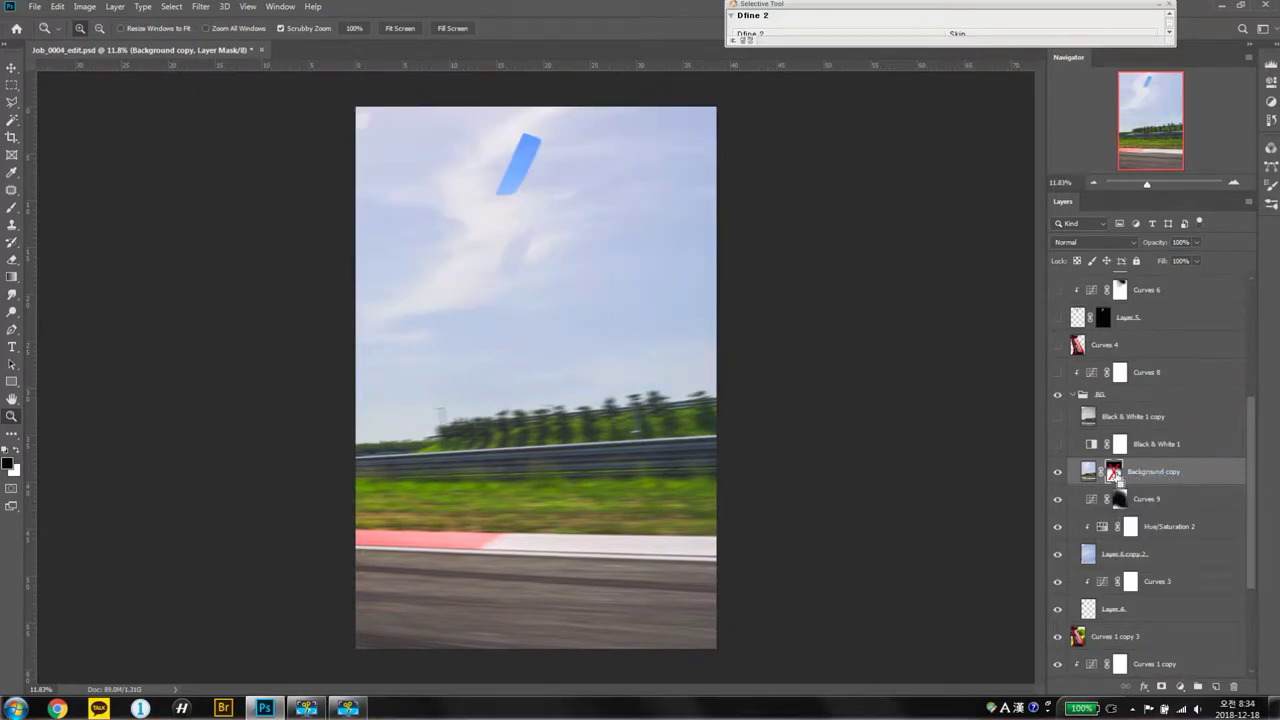
left_click(1114, 475, "shift")
left_click(1115, 477, "shift")
left_click(1113, 476, "shift")
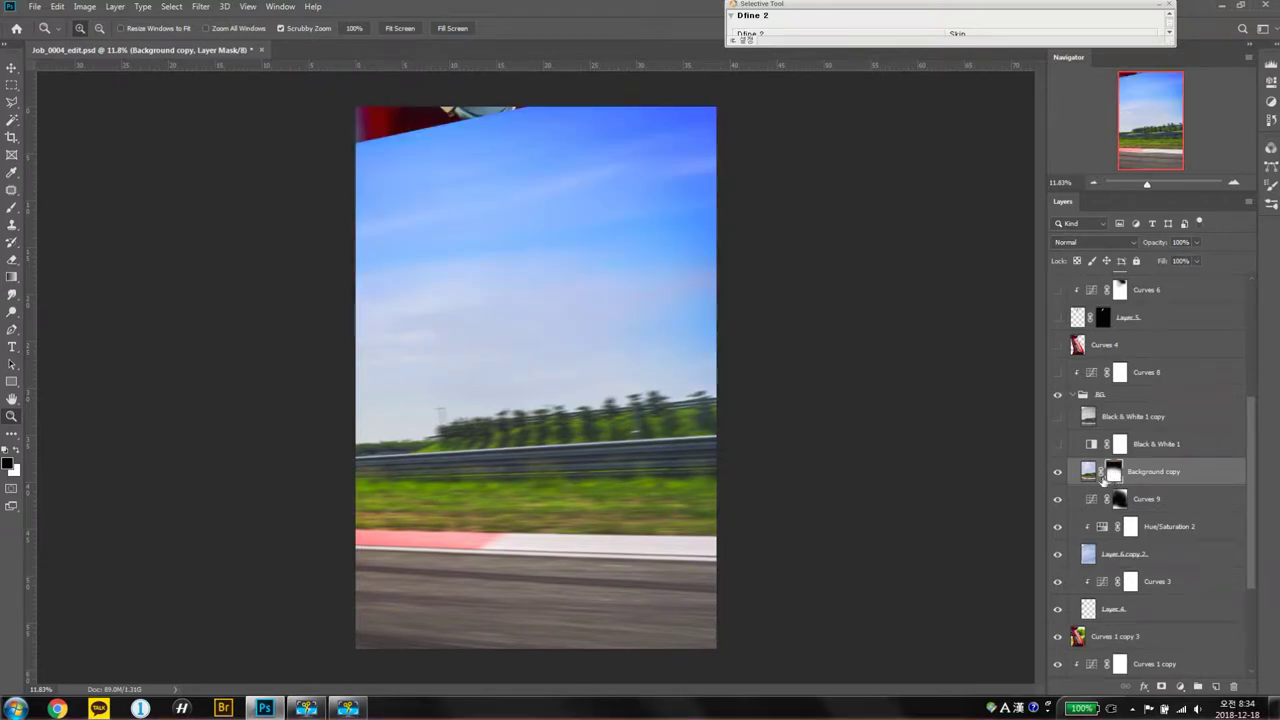
Step: Turn on Black & White 1, Black & White 1 copy and Curves 8
left_click(1058, 443)
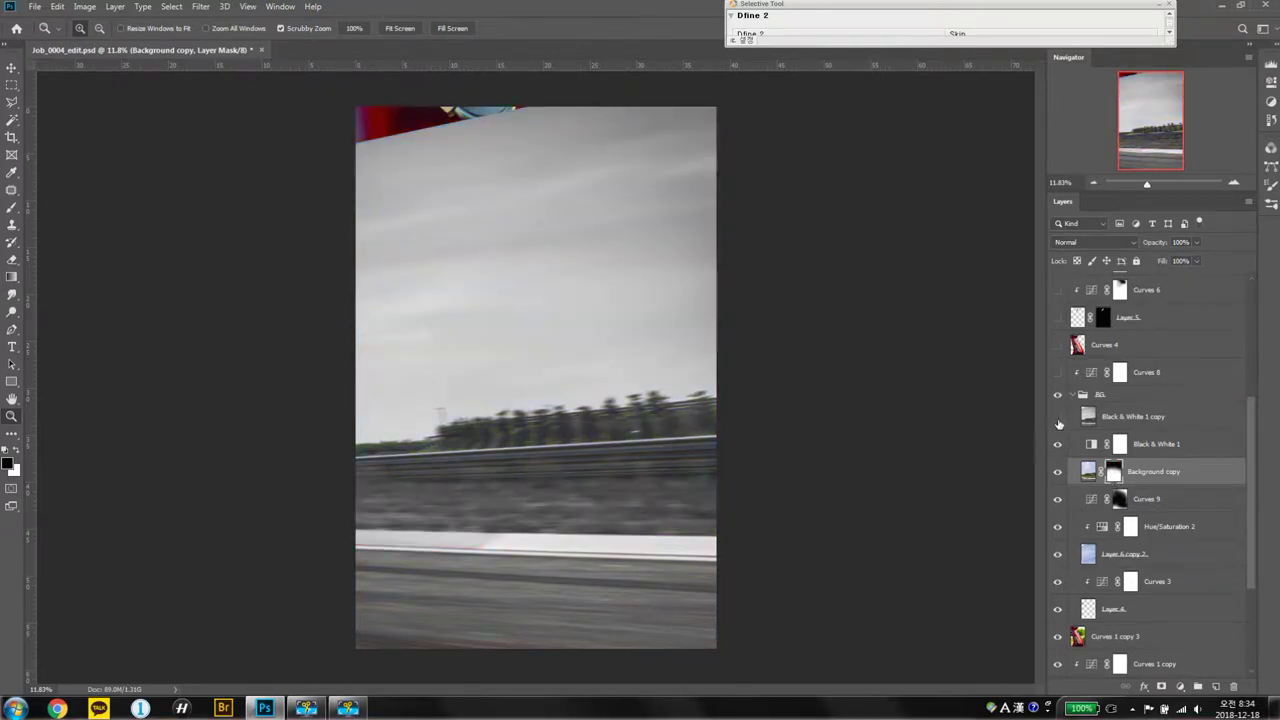
left_click(1057, 420)
left_click(1057, 372)
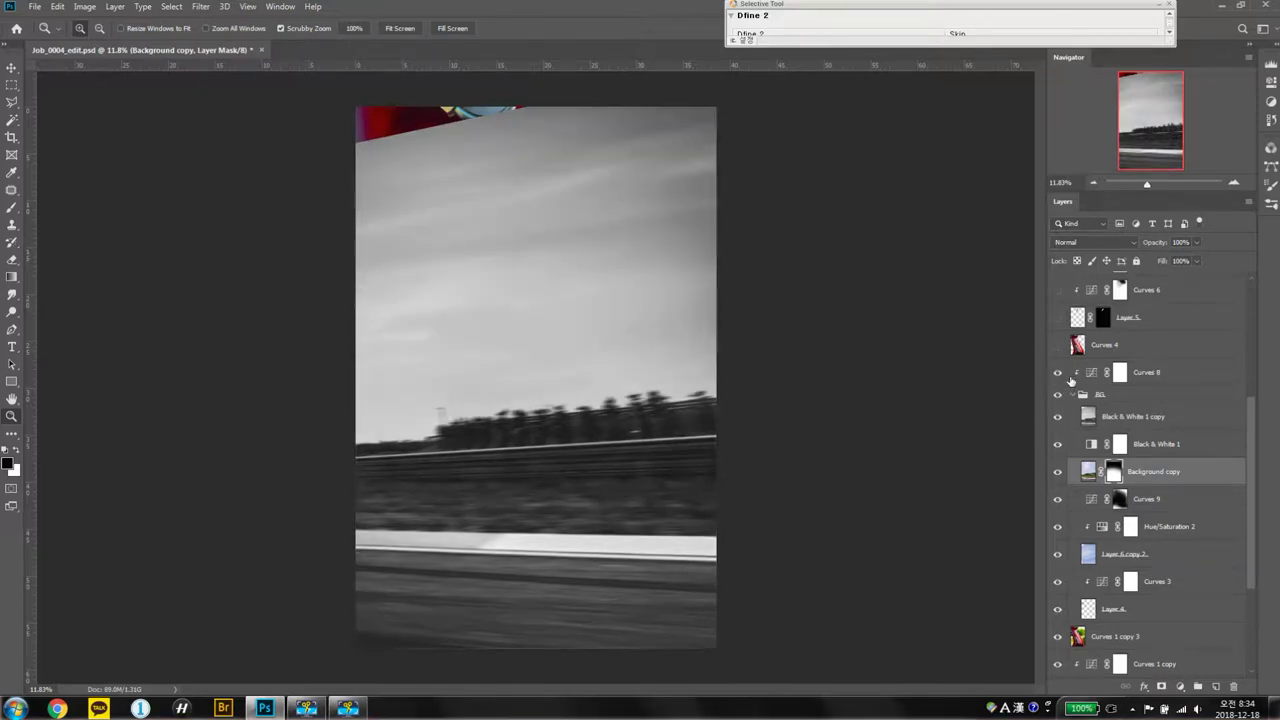
Step: Hide the lower layers and show Curves 4 so the red Vespa returns, comparing it on and off
scroll(1060, 480, "down", 3)
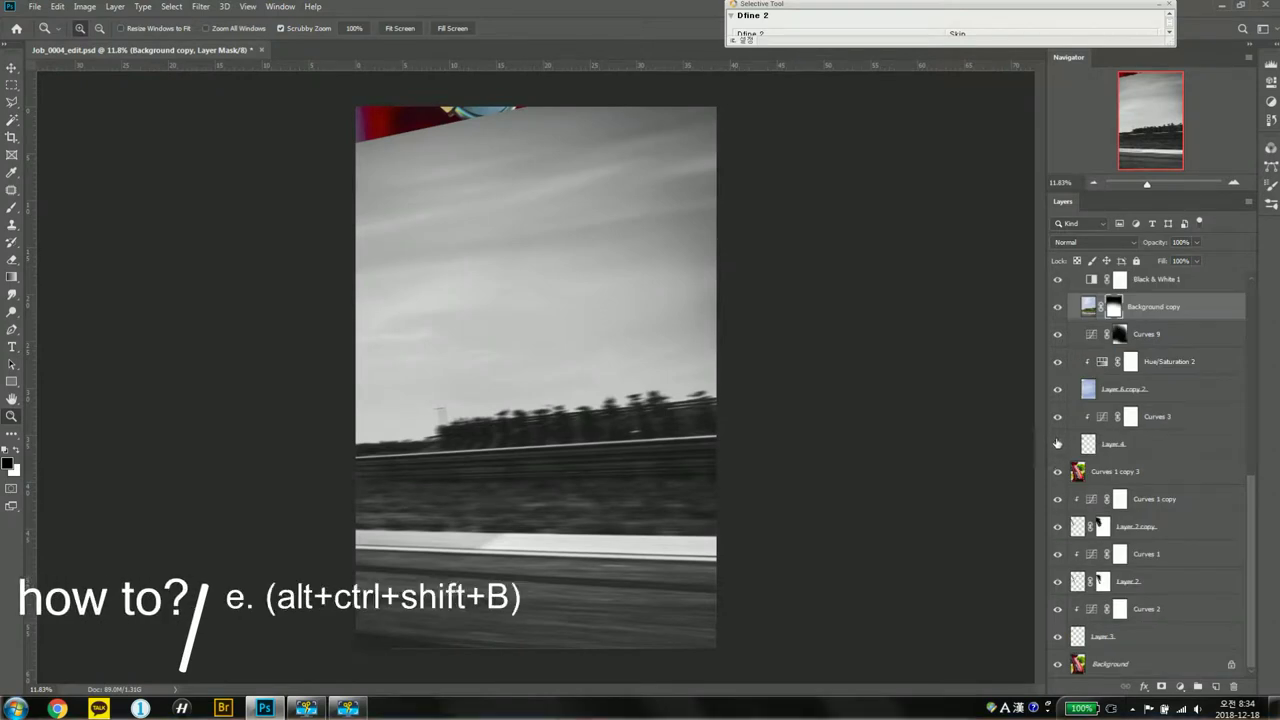
left_click_drag(1052, 420, 1057, 663)
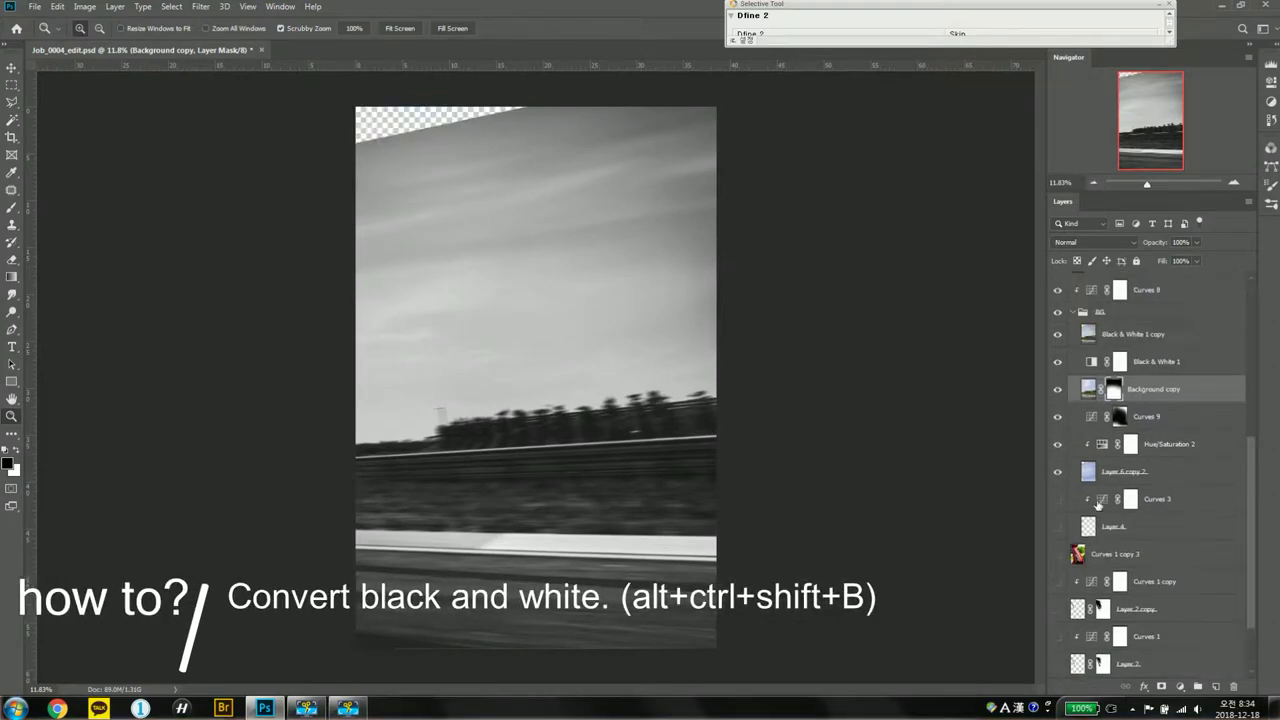
scroll(1083, 496, "up", 5)
scroll(1070, 440, "up", 2)
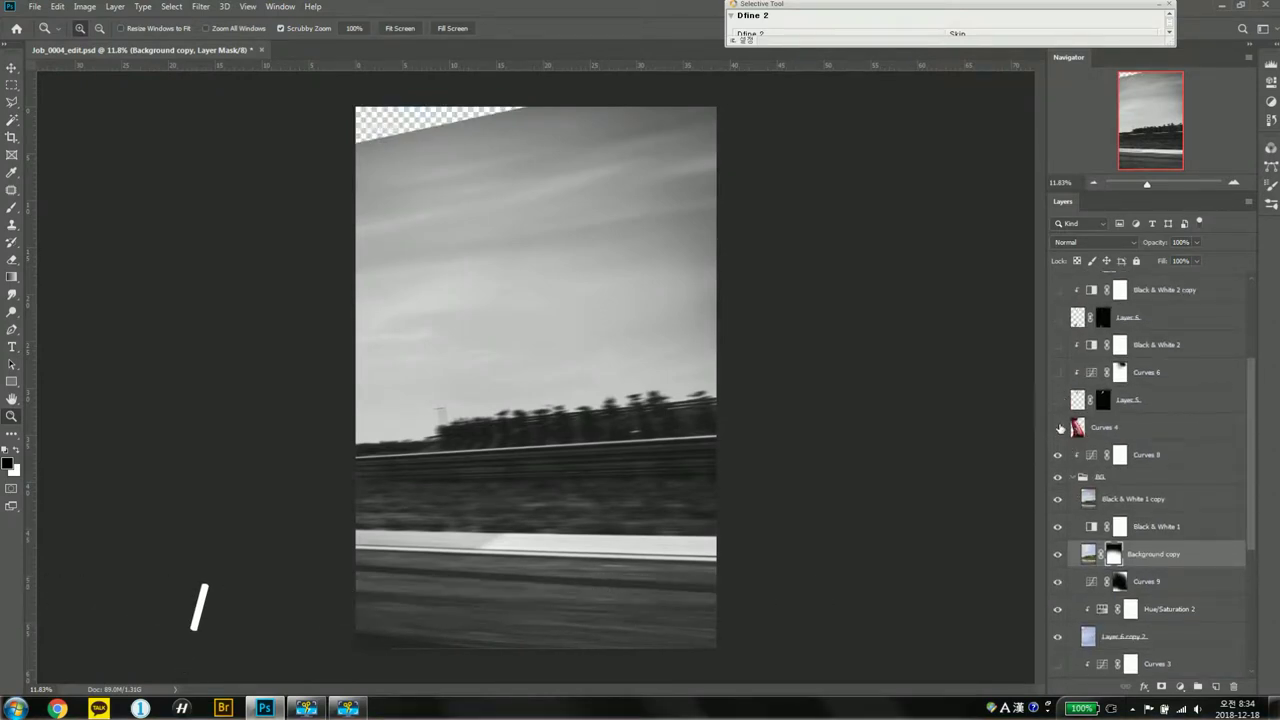
left_click(1058, 427)
left_click(1059, 428)
left_click(1059, 428)
left_click(1057, 401)
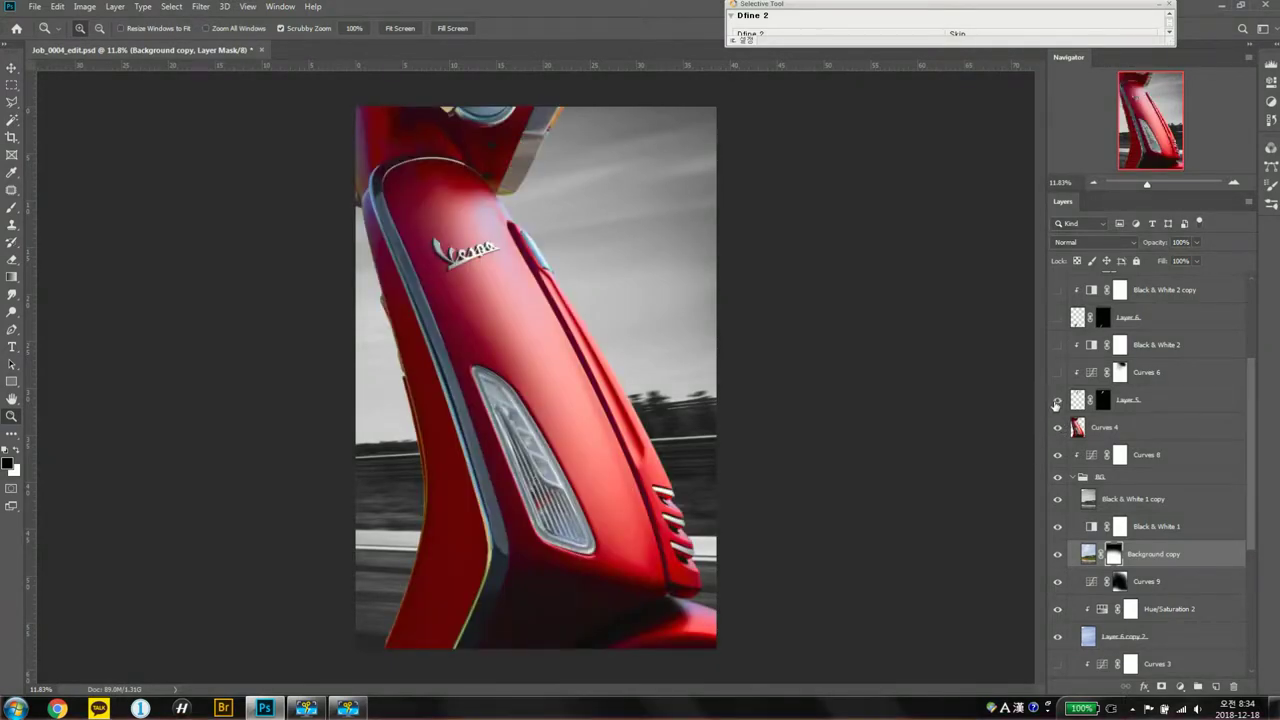
Step: Select Layer 5 and zoom in on the upper scooter near the logo
left_click(1094, 400)
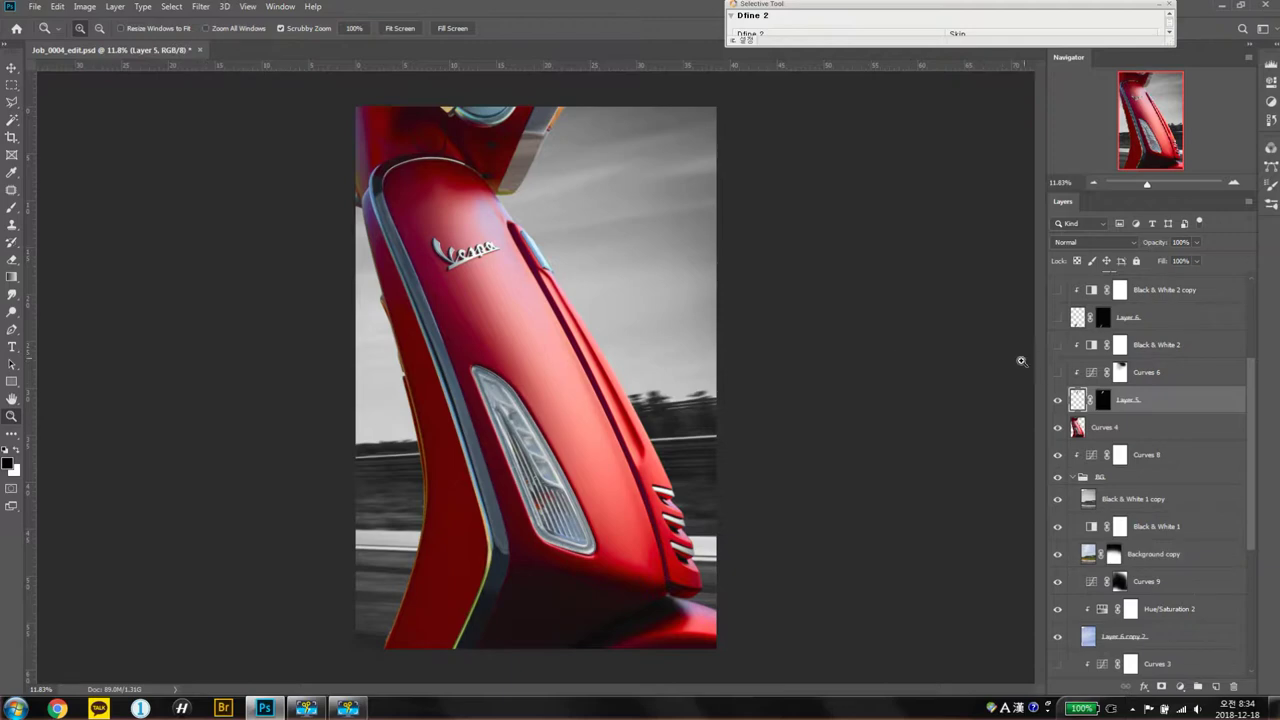
left_click_drag(532, 164, 569, 142)
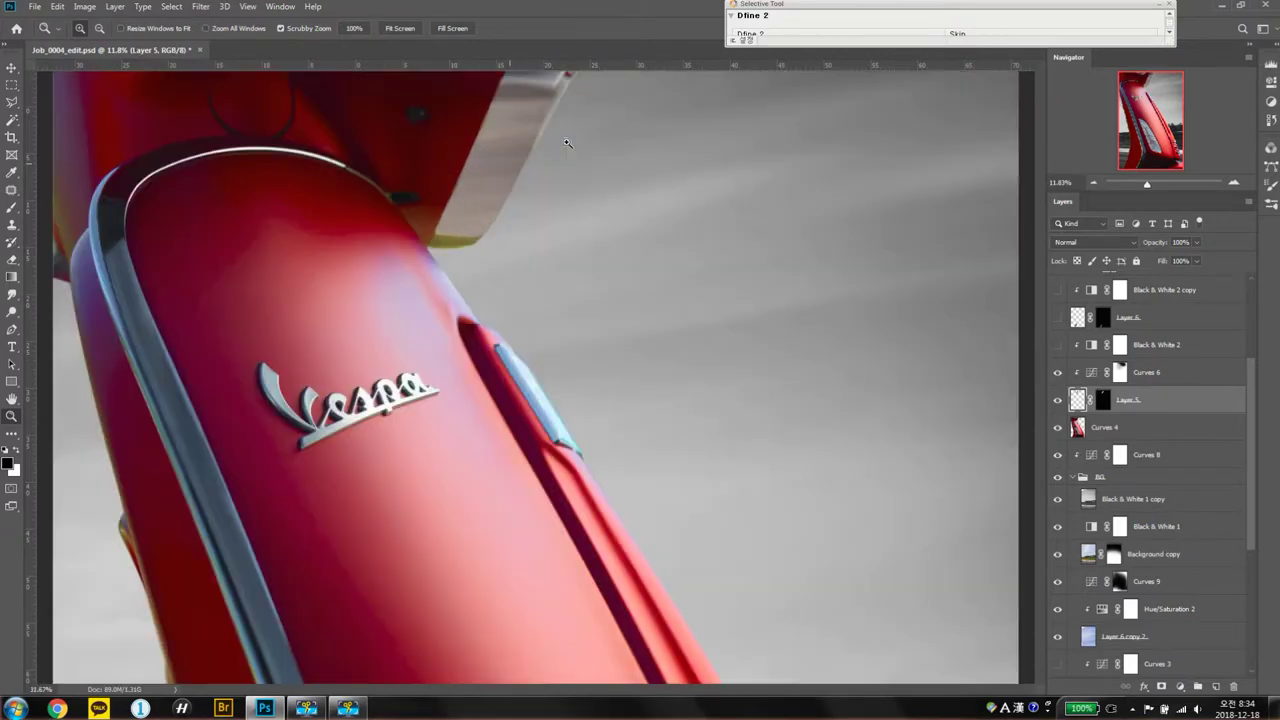
scroll(560, 257, "up", 3)
scroll(554, 289, "up", 3)
scroll(552, 147, "down", 2)
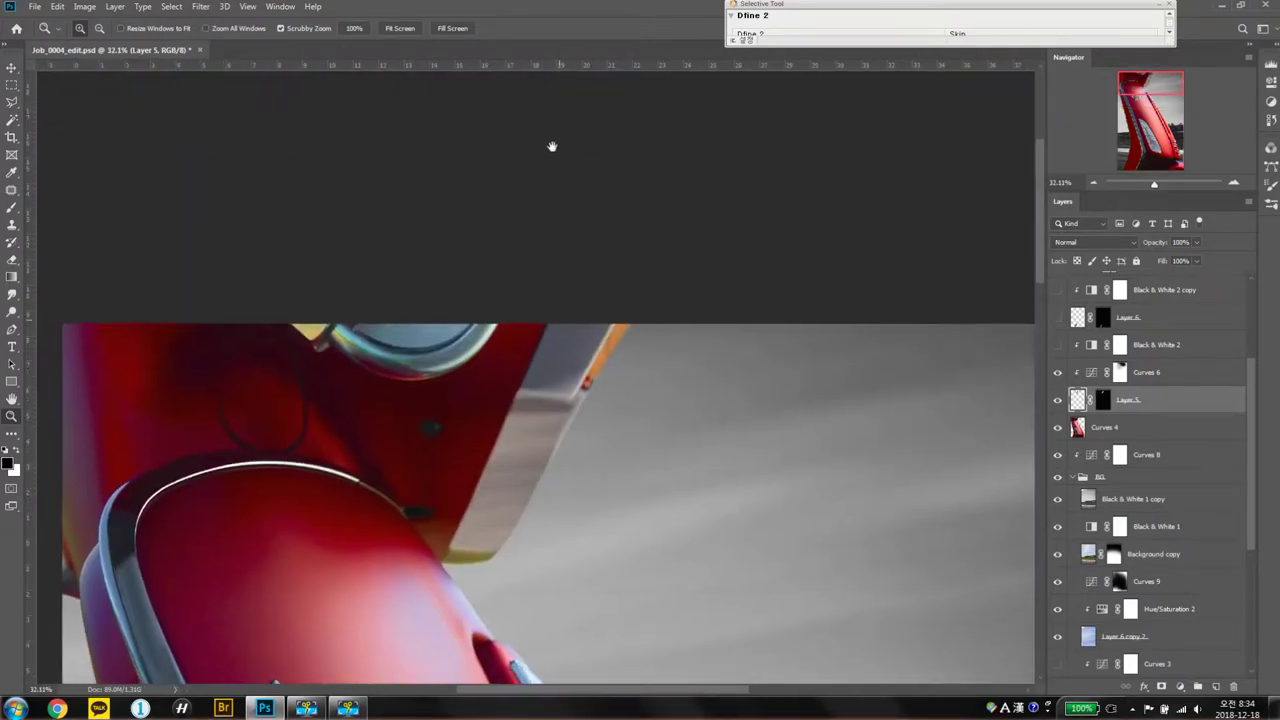
scroll(483, 263, "down", 3)
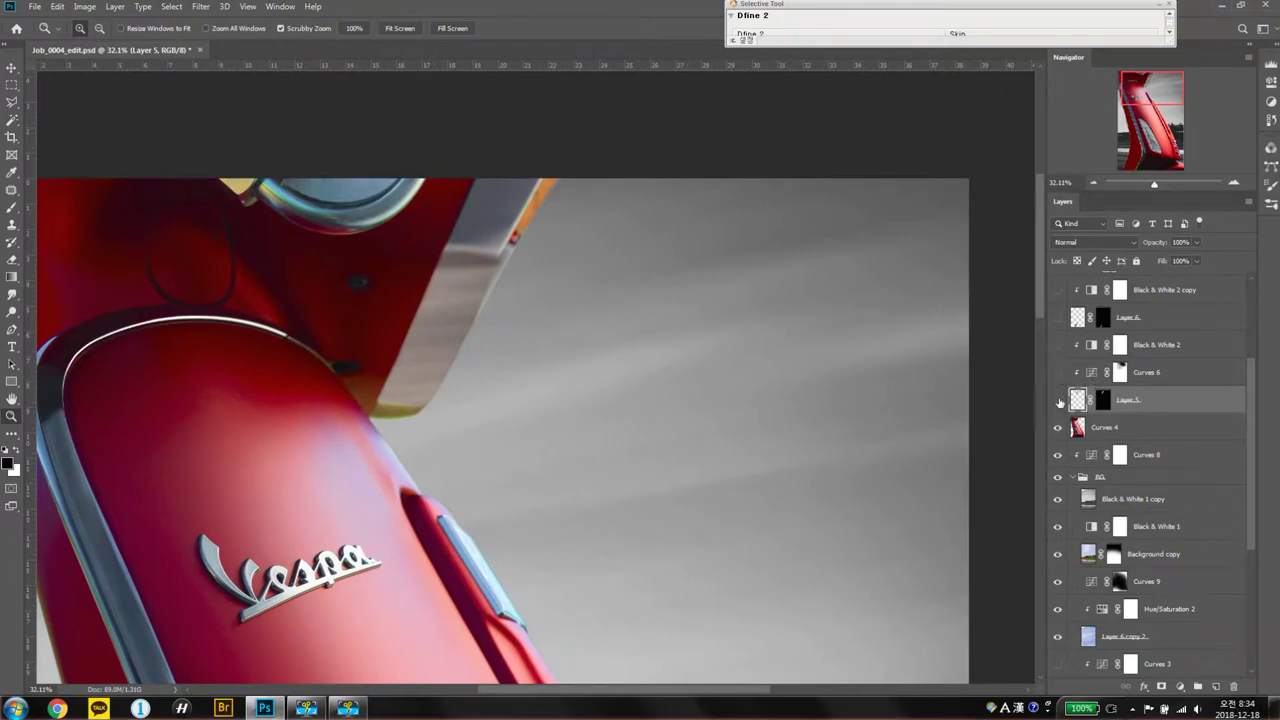
Step: Show Layer 5, Curves 6 and Black & White 2, then zoom in on the turn-signal lamp and trim
left_click(1058, 401)
left_click(1055, 401)
left_click_drag(1057, 400, 1058, 344)
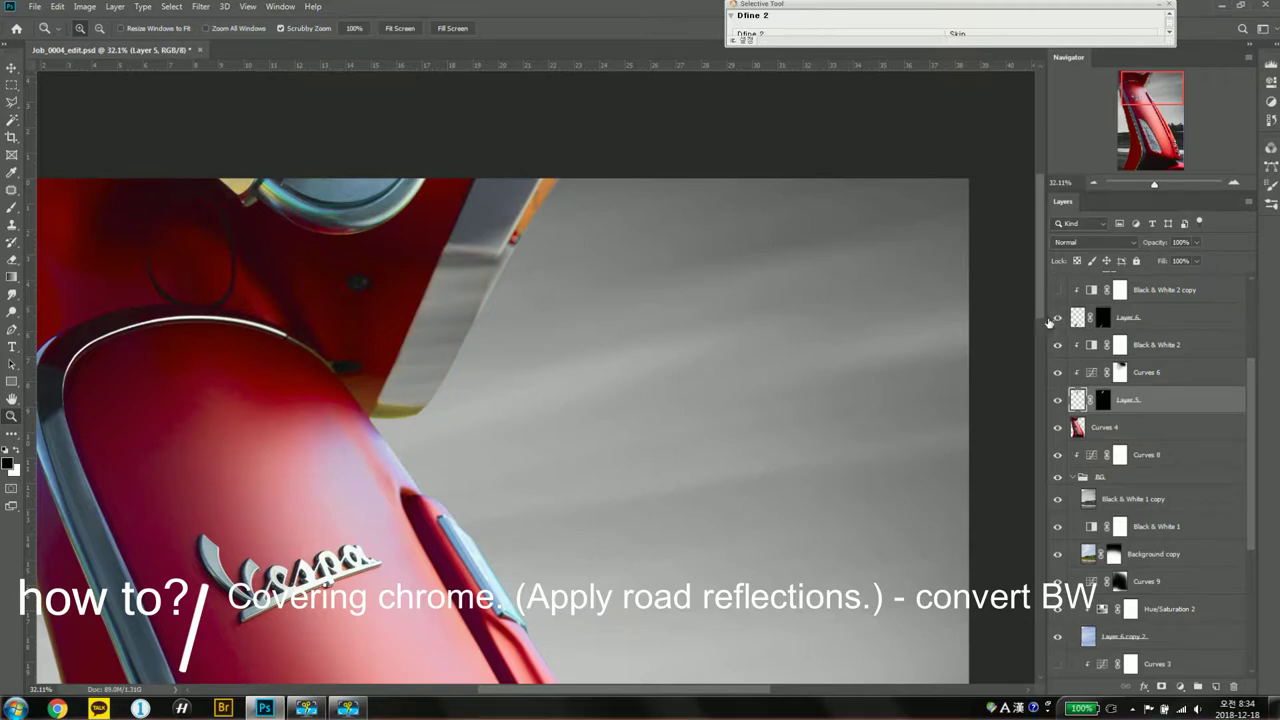
left_click_drag(460, 576, 347, 576)
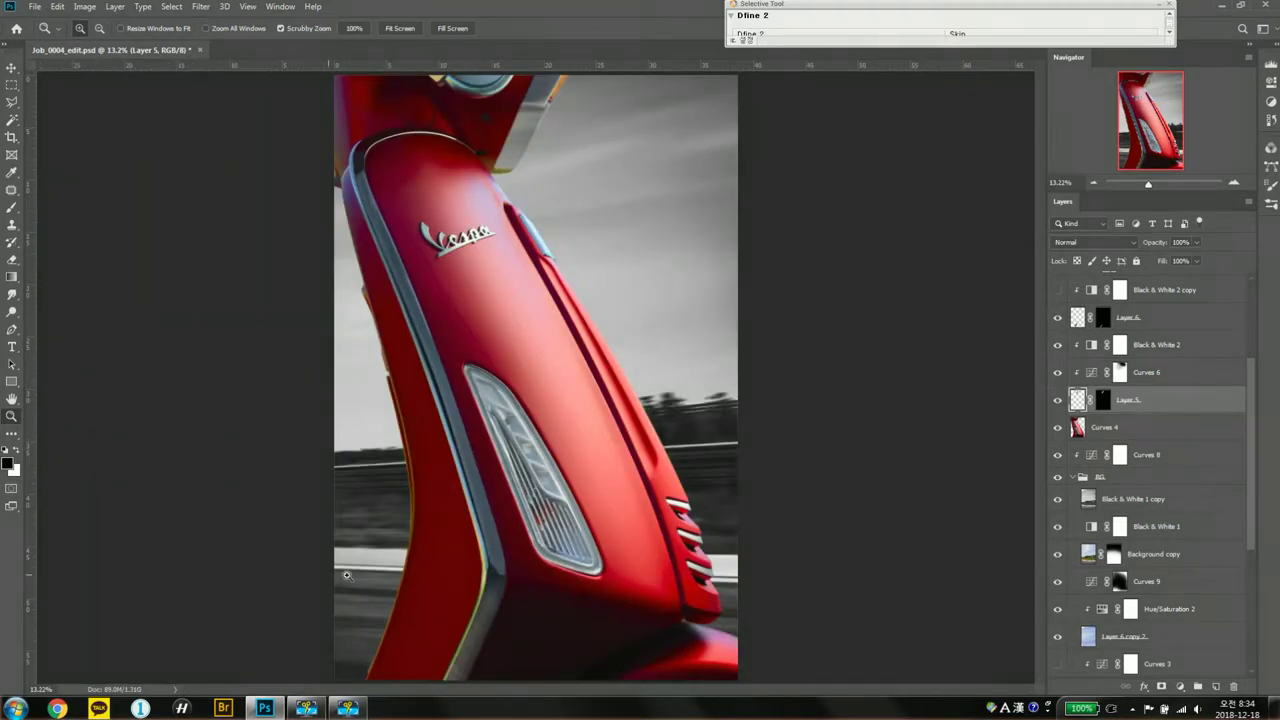
left_click_drag(471, 649, 517, 600)
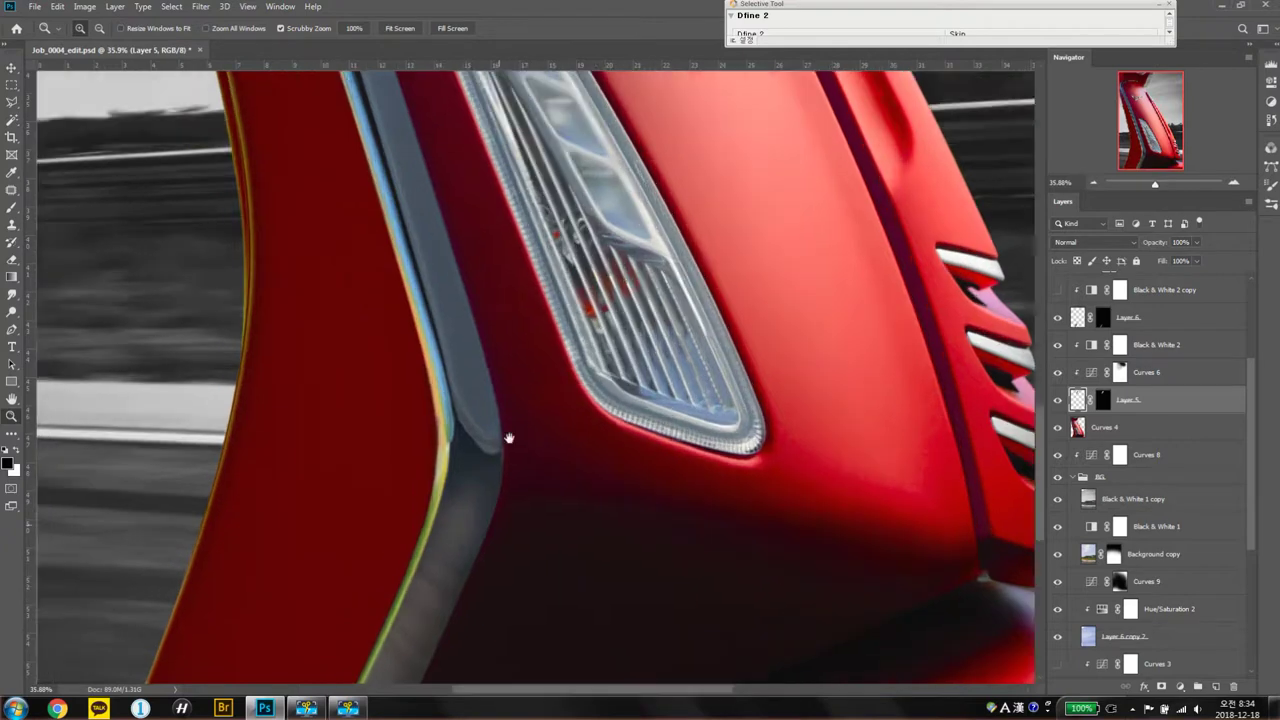
left_click_drag(509, 438, 604, 168)
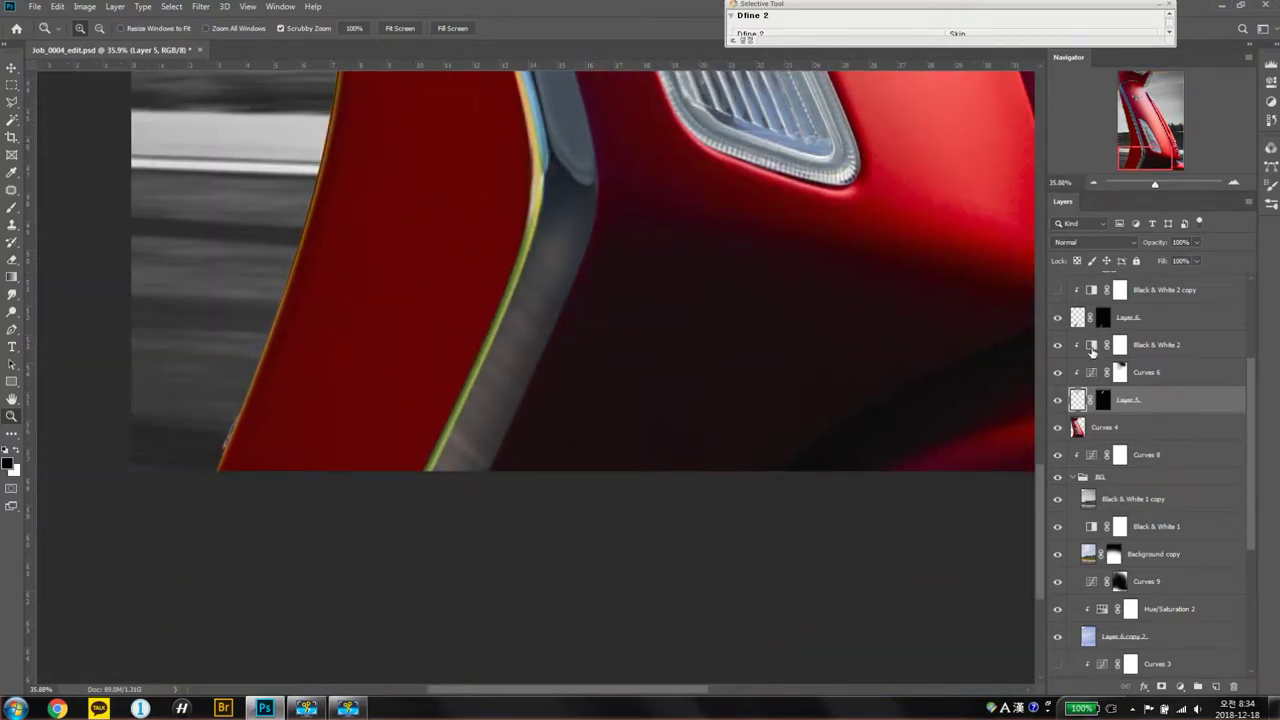
scroll(1080, 380, "up", 3)
Step: Turn on Black & White 2 copy and compare the chrome strip with Layer 6 toggled
left_click(1058, 478)
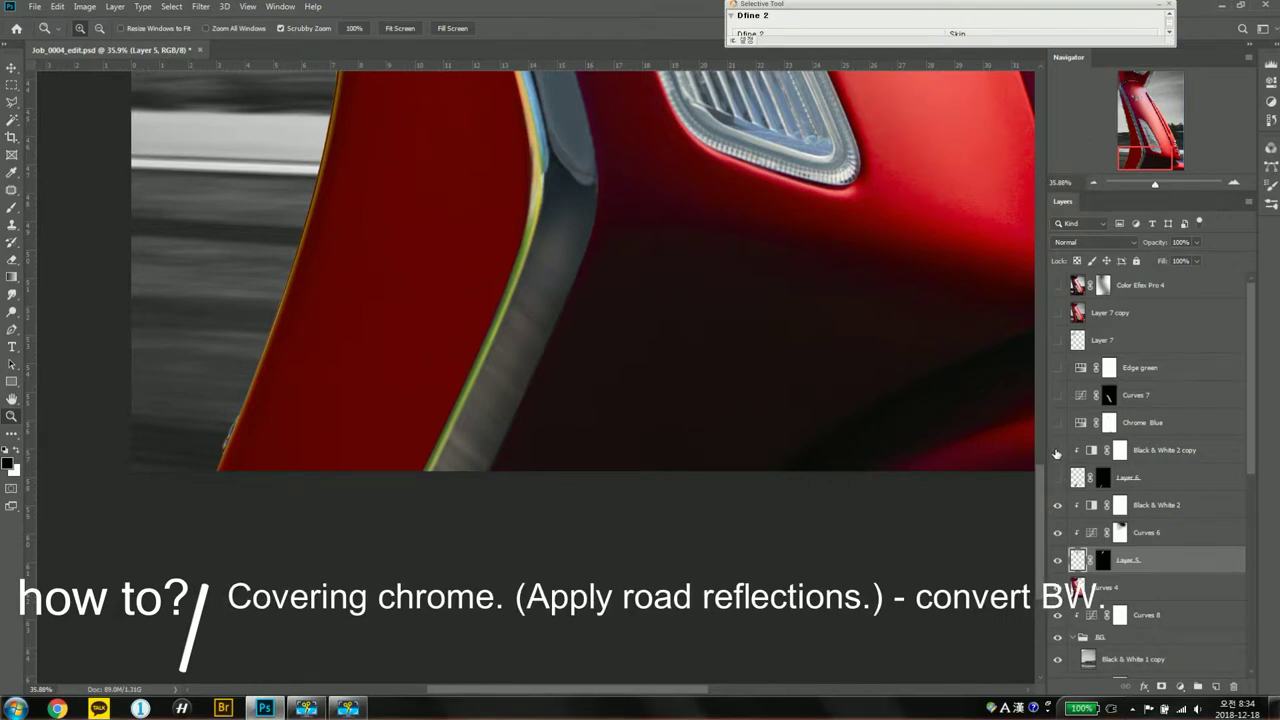
left_click(1058, 451)
left_click(1058, 477)
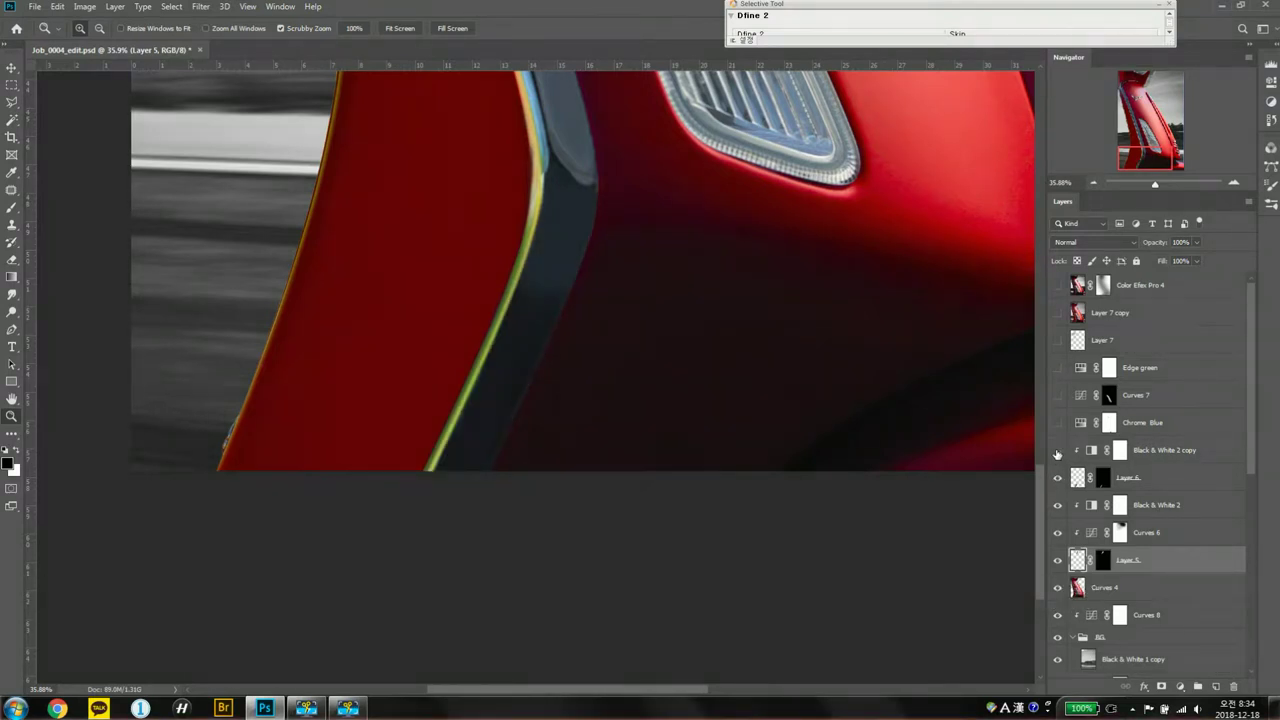
left_click(1055, 475)
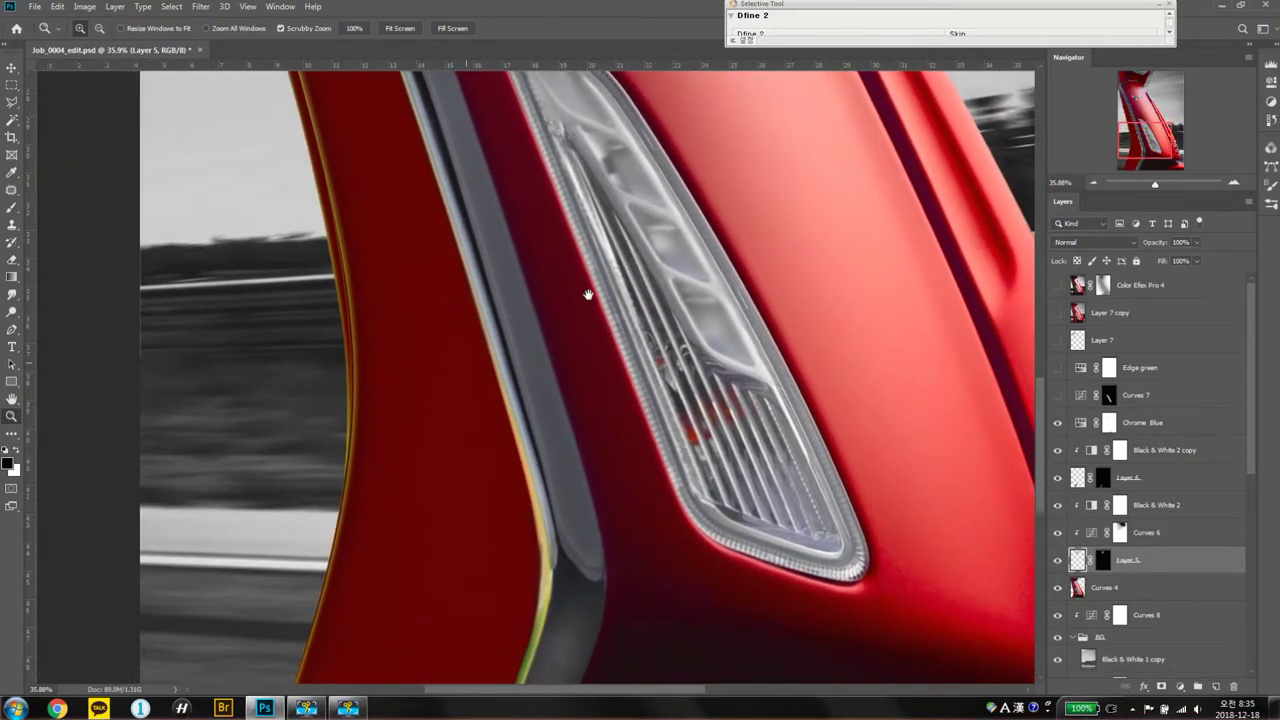
Step: Turn on Chrome Blue to remove the blue cast and Curves 7 to brighten the lamp area
left_click(1057, 425)
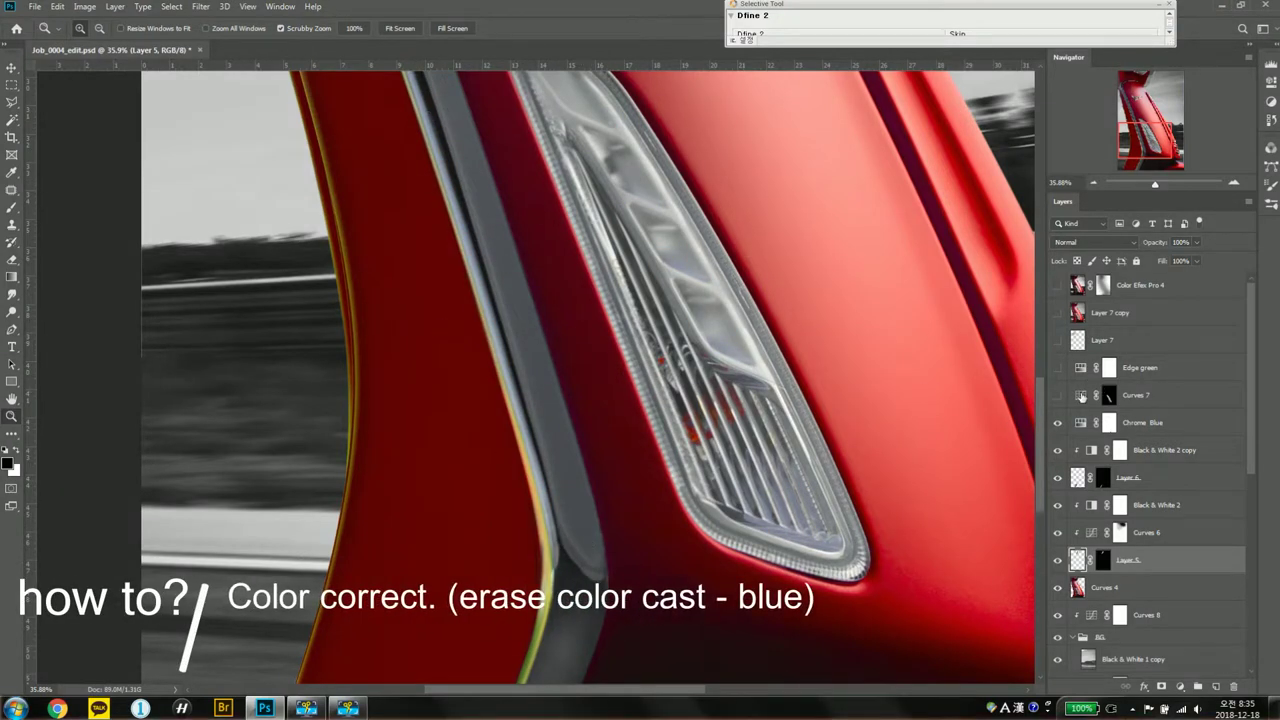
left_click(1057, 423)
left_click(1057, 396)
key("ctrl+0")
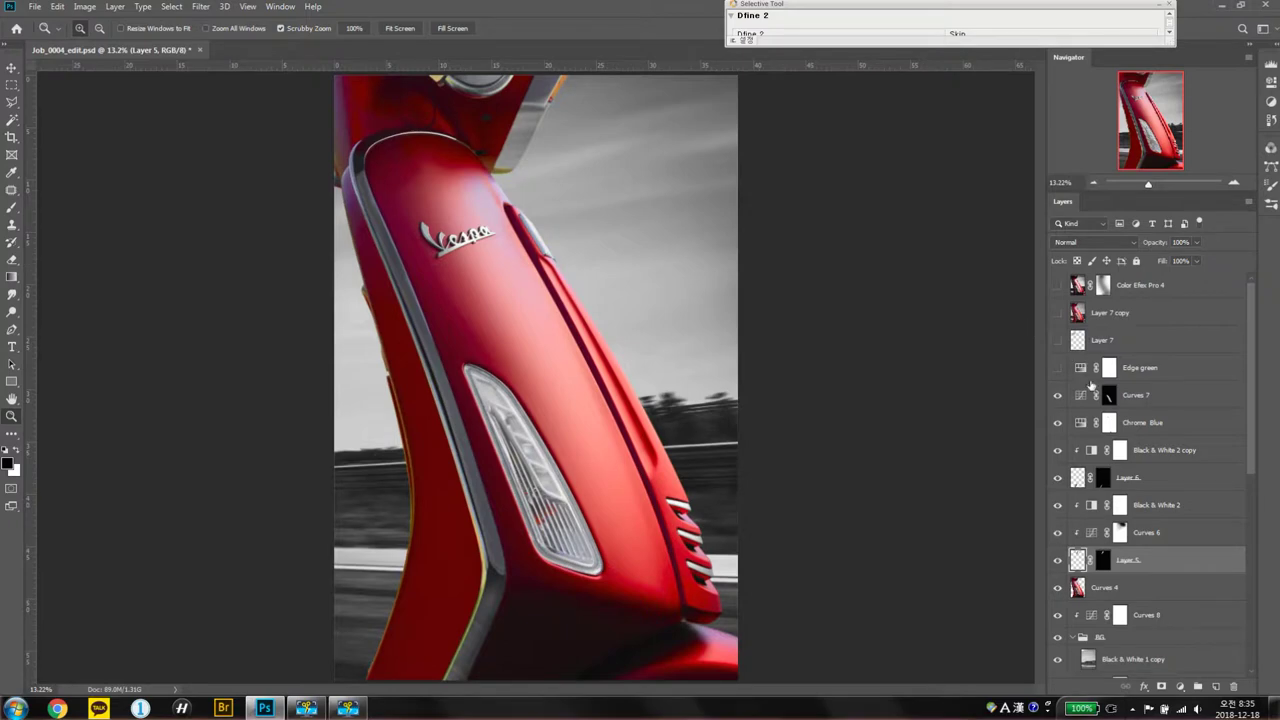
left_click(1057, 396)
Step: Turn on Edge green to remove the trim's green-yellow tint after comparing, then show Layer 7
left_click(1057, 368)
left_click(1057, 370)
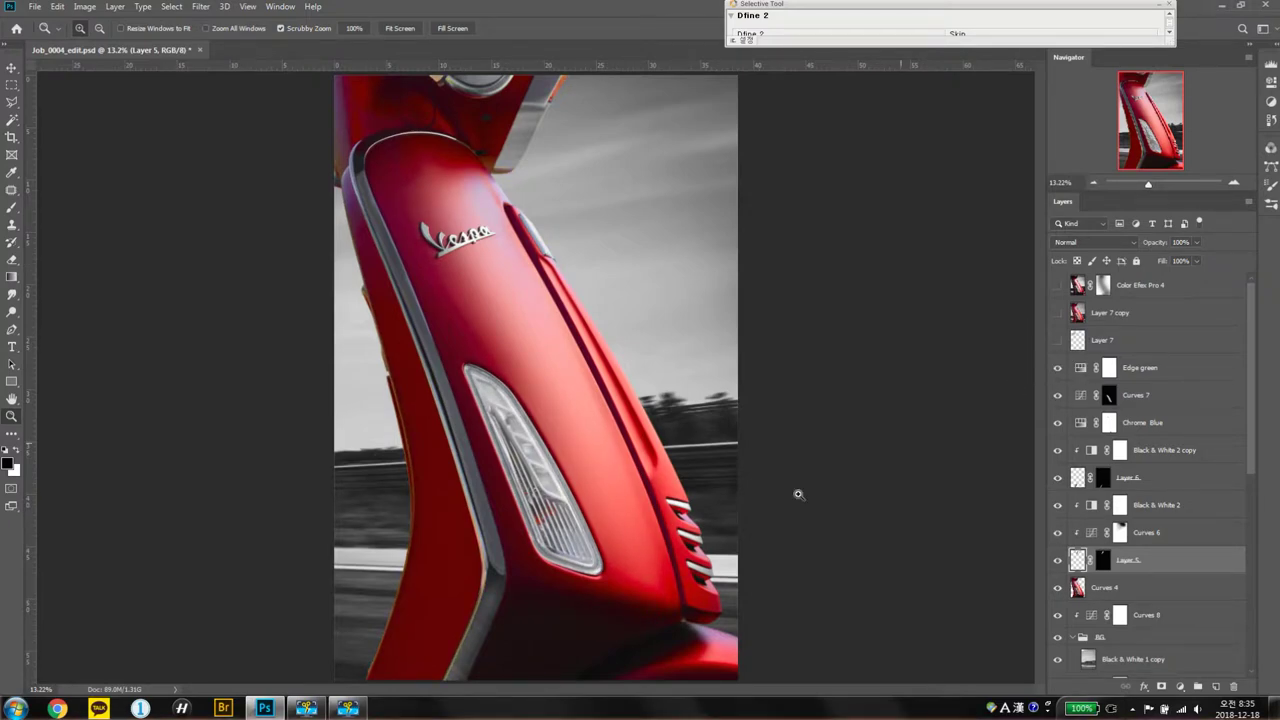
left_click(1139, 368)
mouse_move(464, 535)
left_mouse_down()
mouse_move(474, 518)
mouse_move(438, 532)
left_mouse_up()
left_click_drag(503, 382, 551, 240)
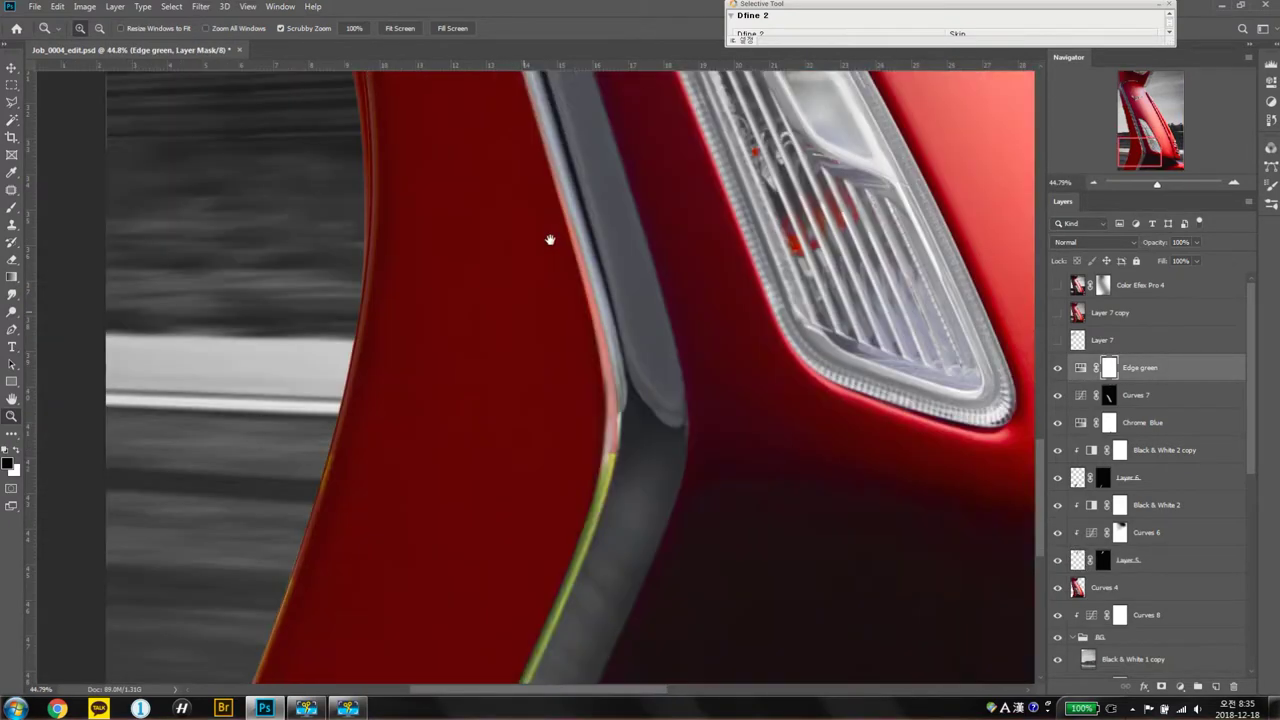
left_click(1058, 368)
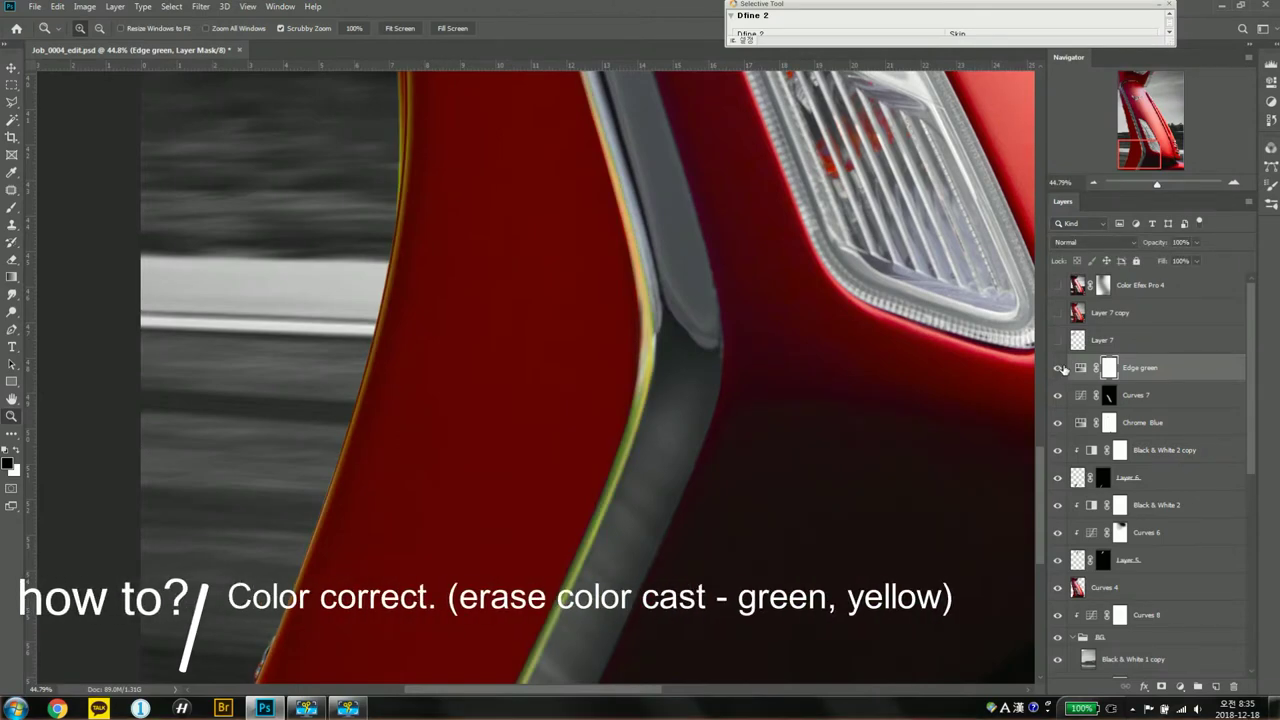
left_click(1057, 368)
key("ctrl+0")
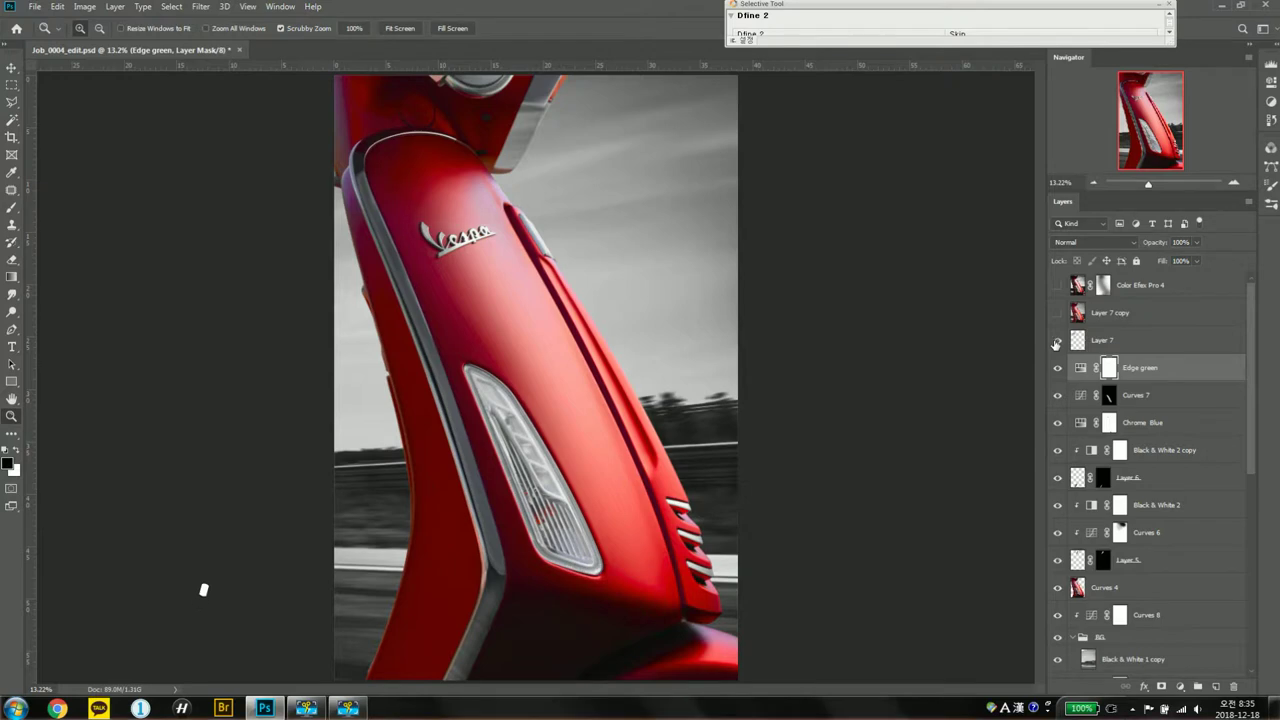
left_click(1056, 342)
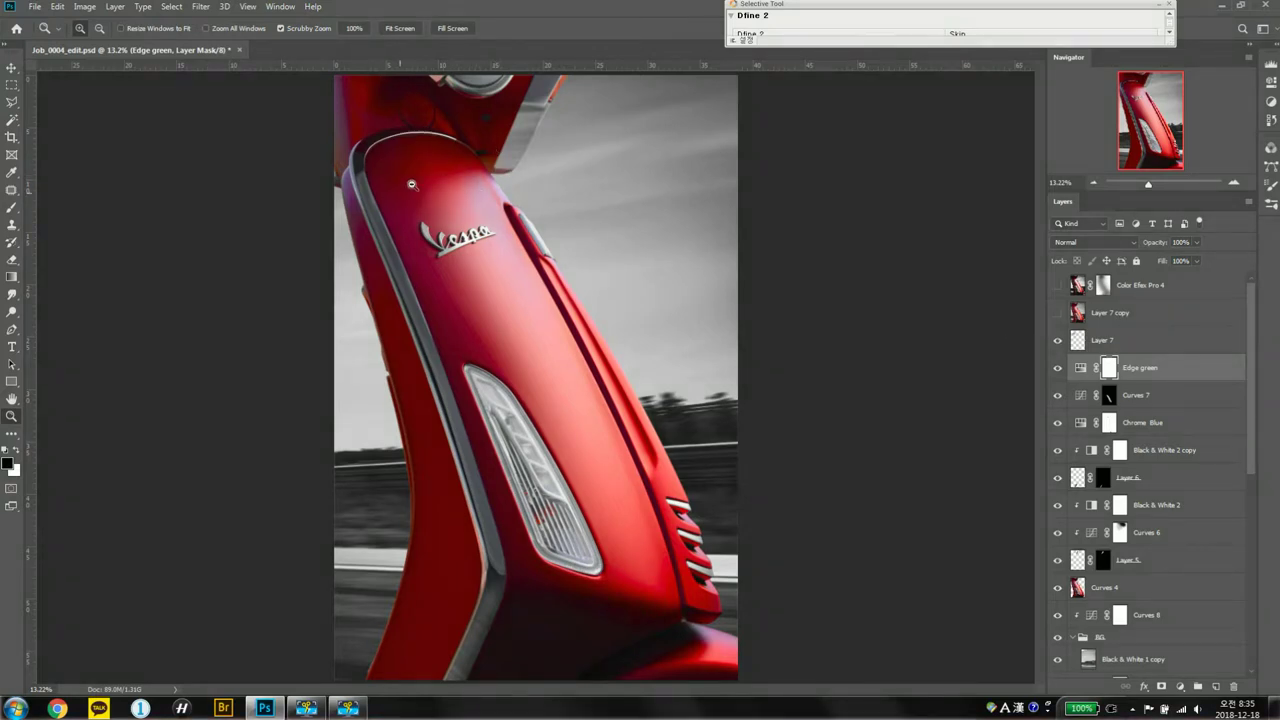
Step: Zoom in on the Vespa badge and compare the red gradient with Layer 7 toggled
left_click_drag(411, 184, 478, 140)
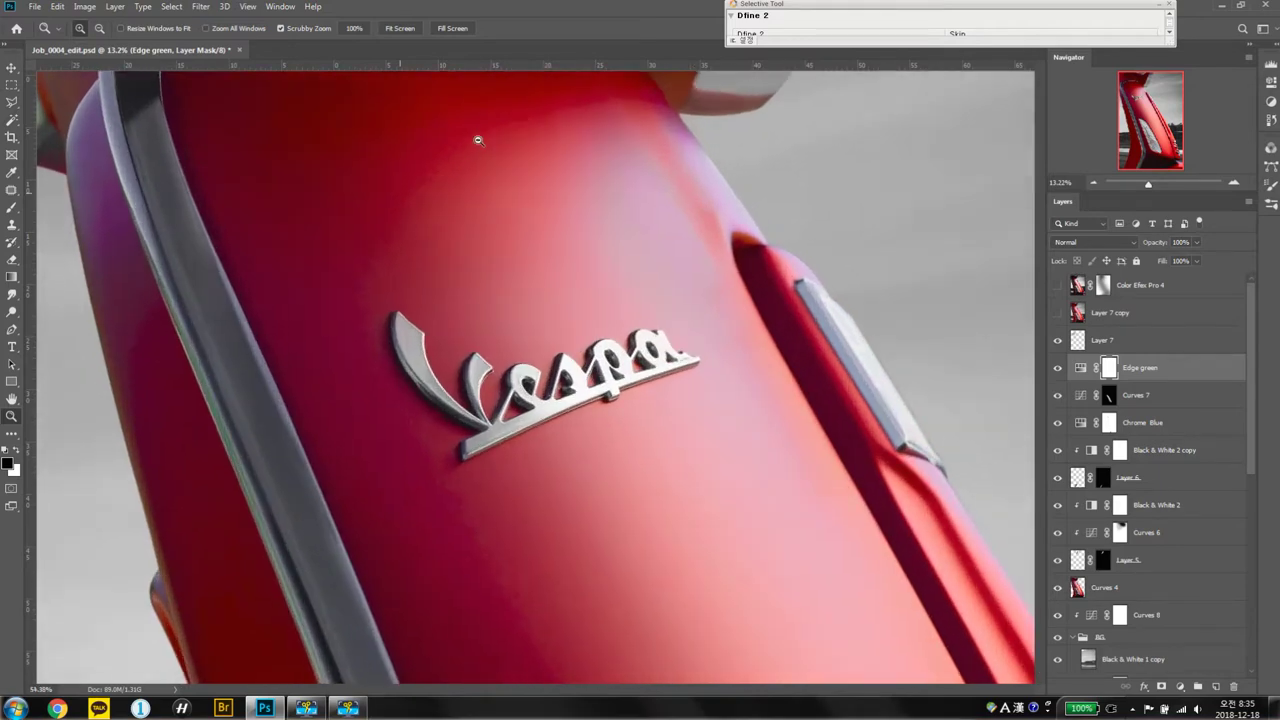
left_click_drag(465, 160, 480, 268)
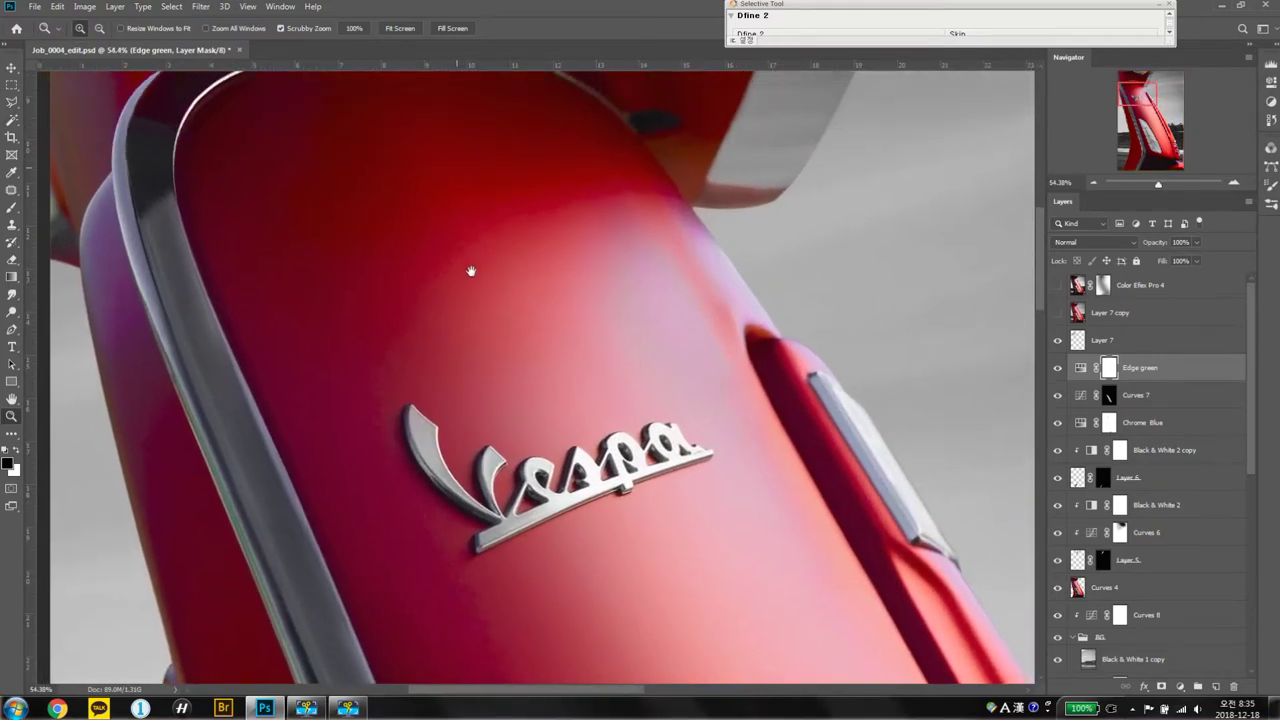
left_click(1058, 341)
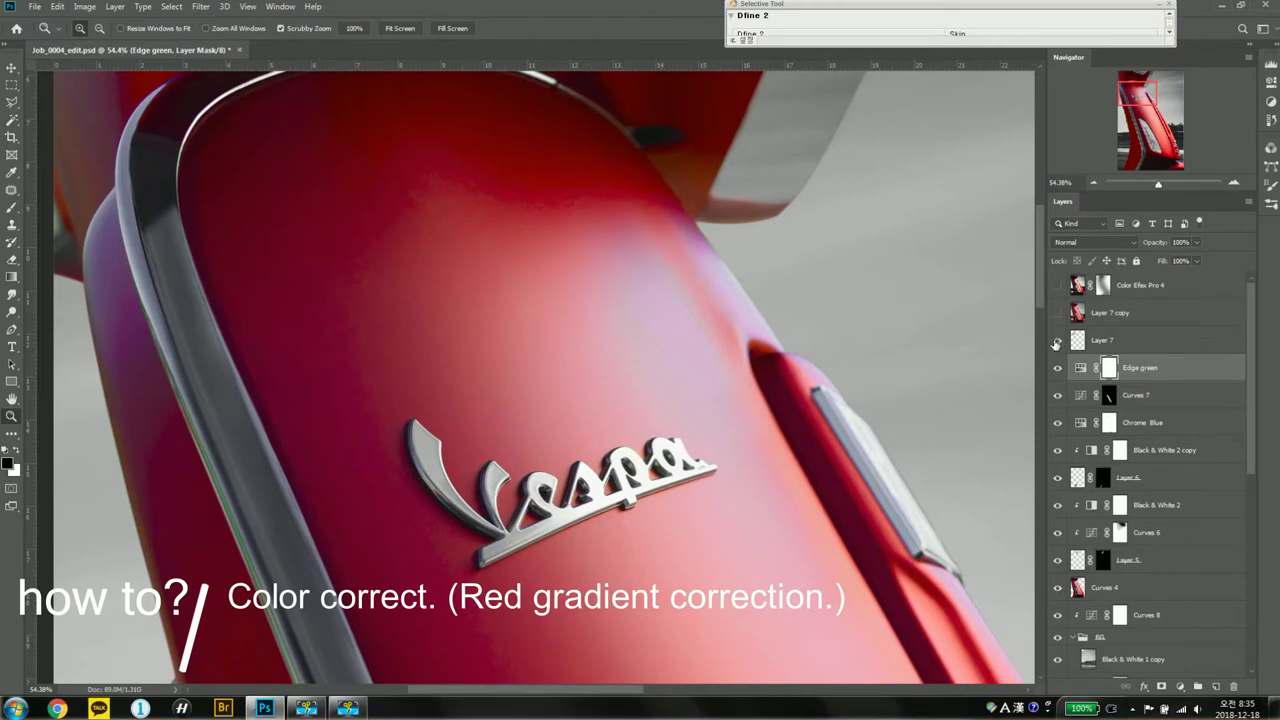
left_click(1057, 343)
left_click(1058, 345)
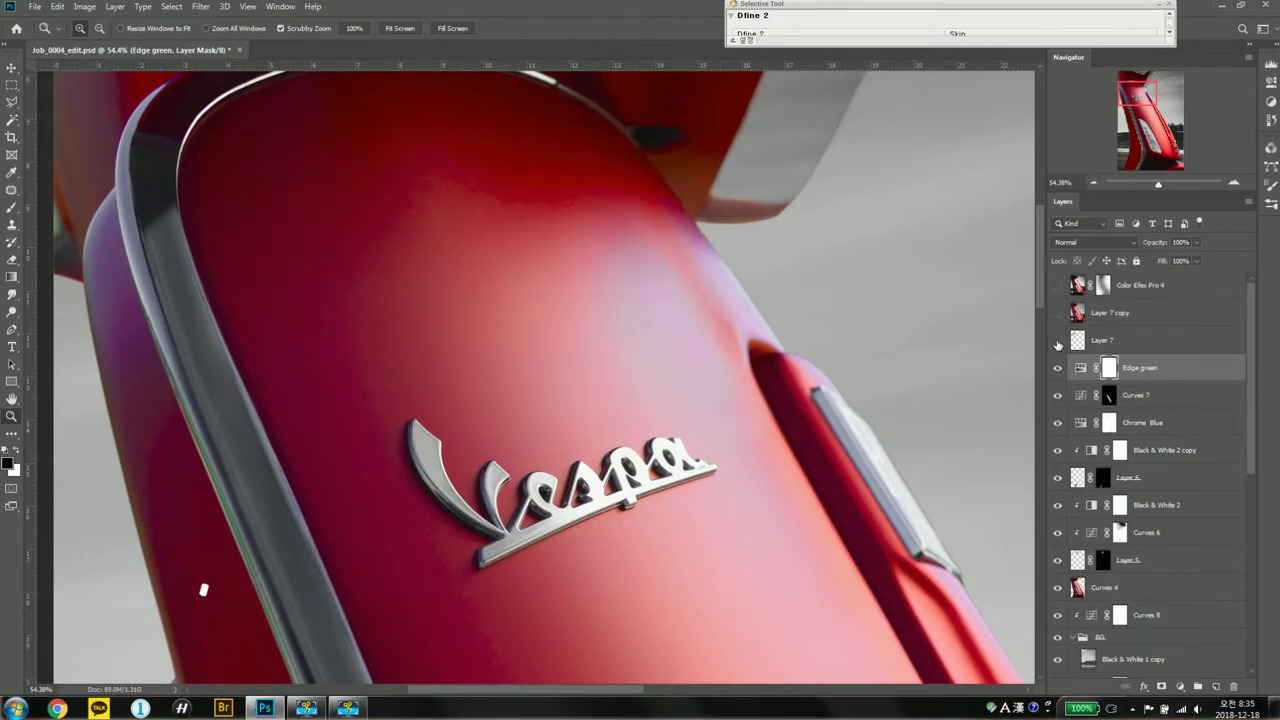
Step: Show Layer 7 and Layer 7 copy, and turn on the Color Efex Pro 4 tone
left_click(1058, 341)
left_click(1057, 313)
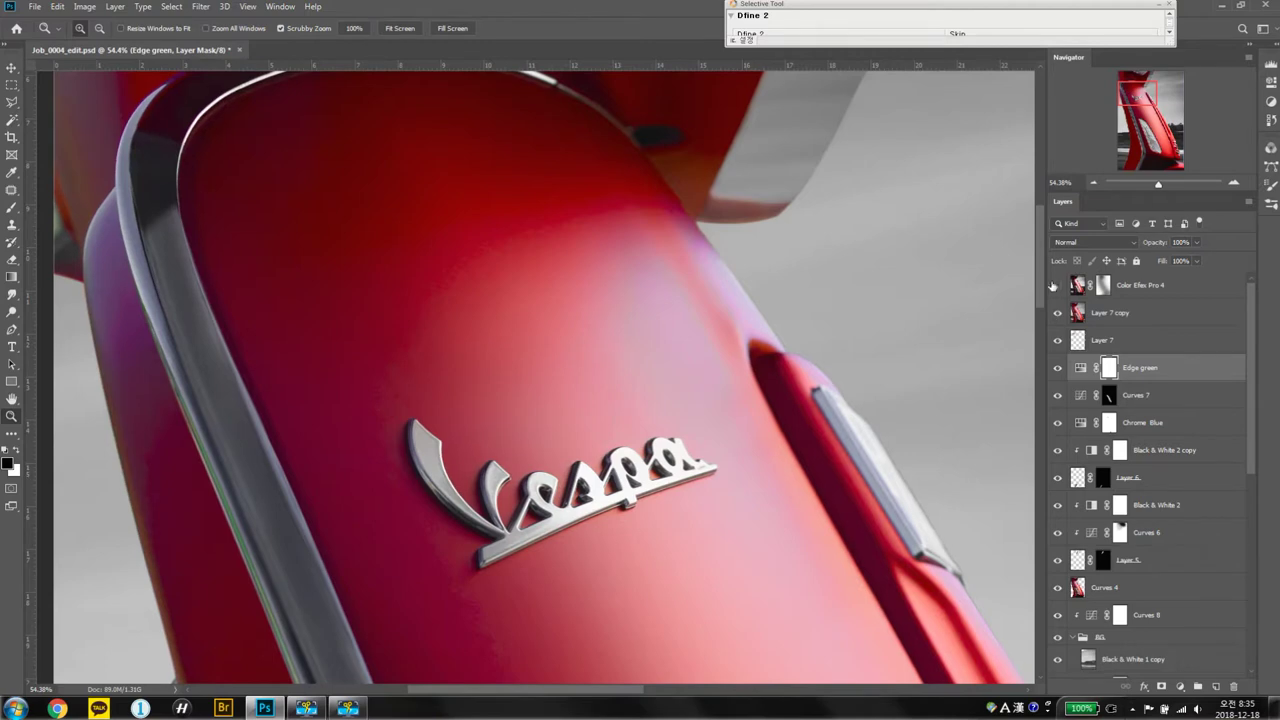
left_click_drag(1010, 270, 930, 268)
left_click(1058, 285)
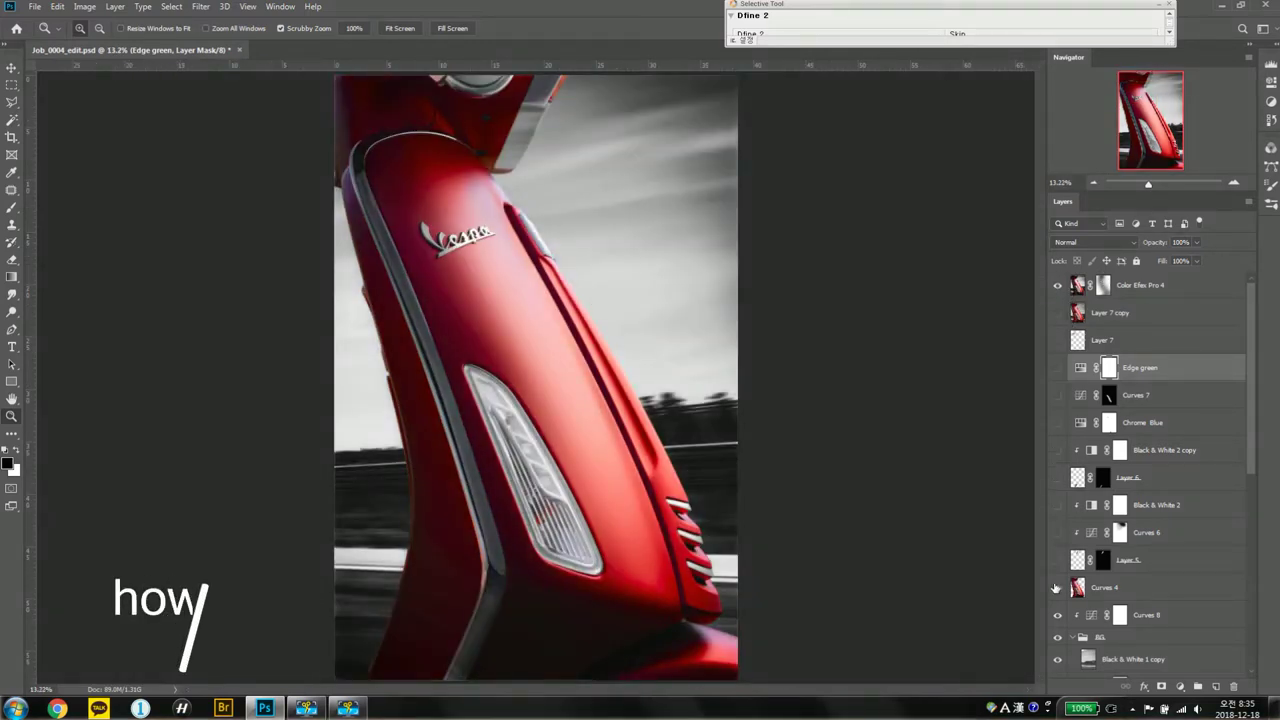
Step: Compare the BG group and Layer 7 copy toggled, leaving Color Efex Pro 4 on, in full-screen view
left_click(1058, 637)
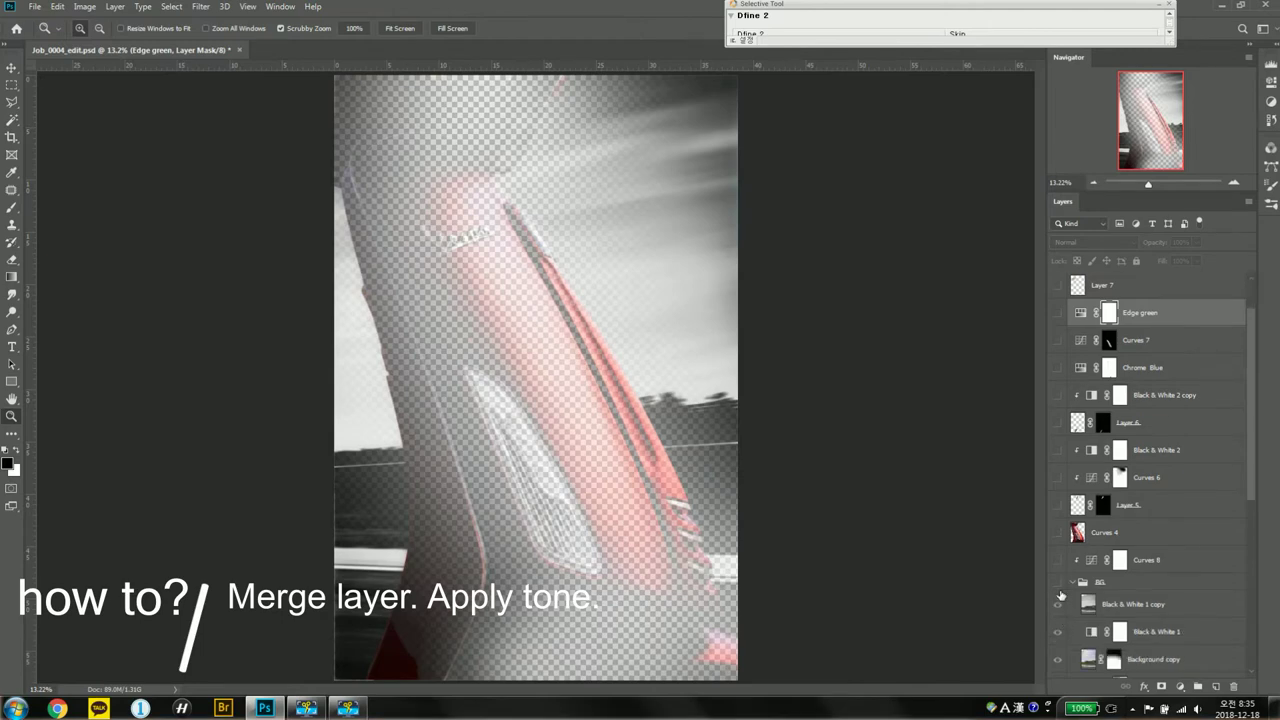
left_click(1058, 582)
scroll(1076, 578, "up", 1)
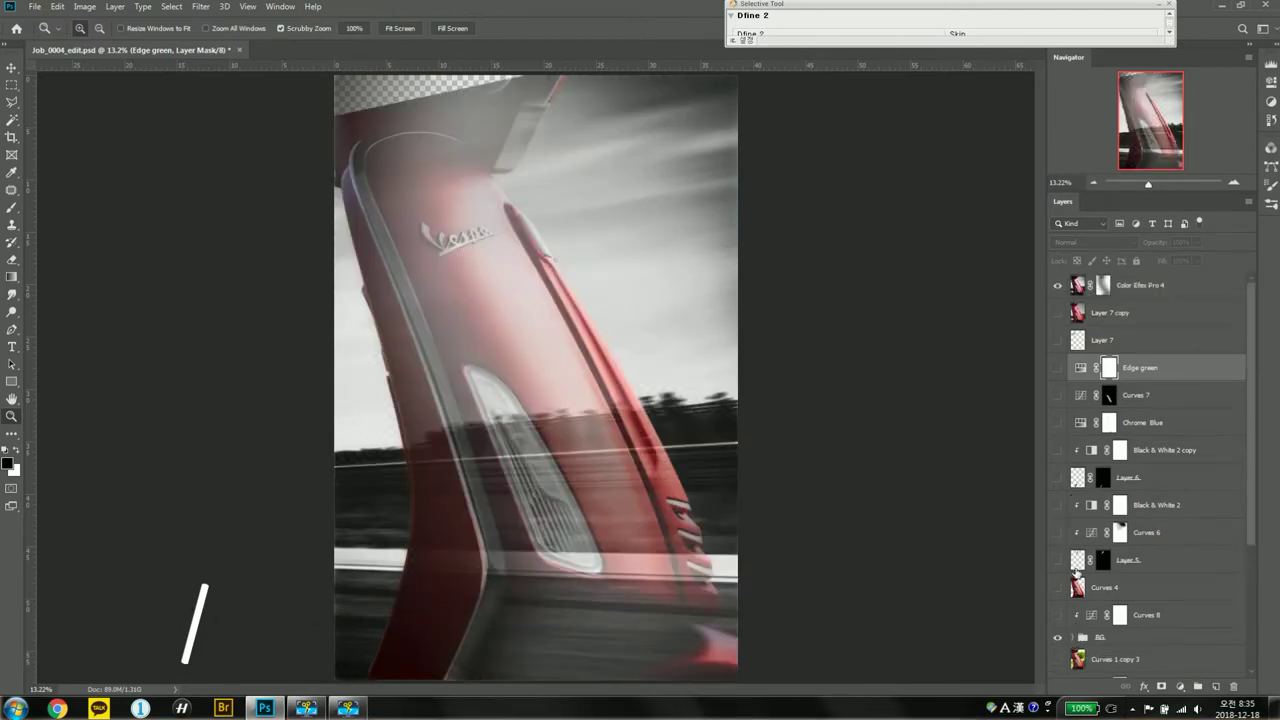
left_click(1058, 314)
scroll(1062, 400, "down", 3)
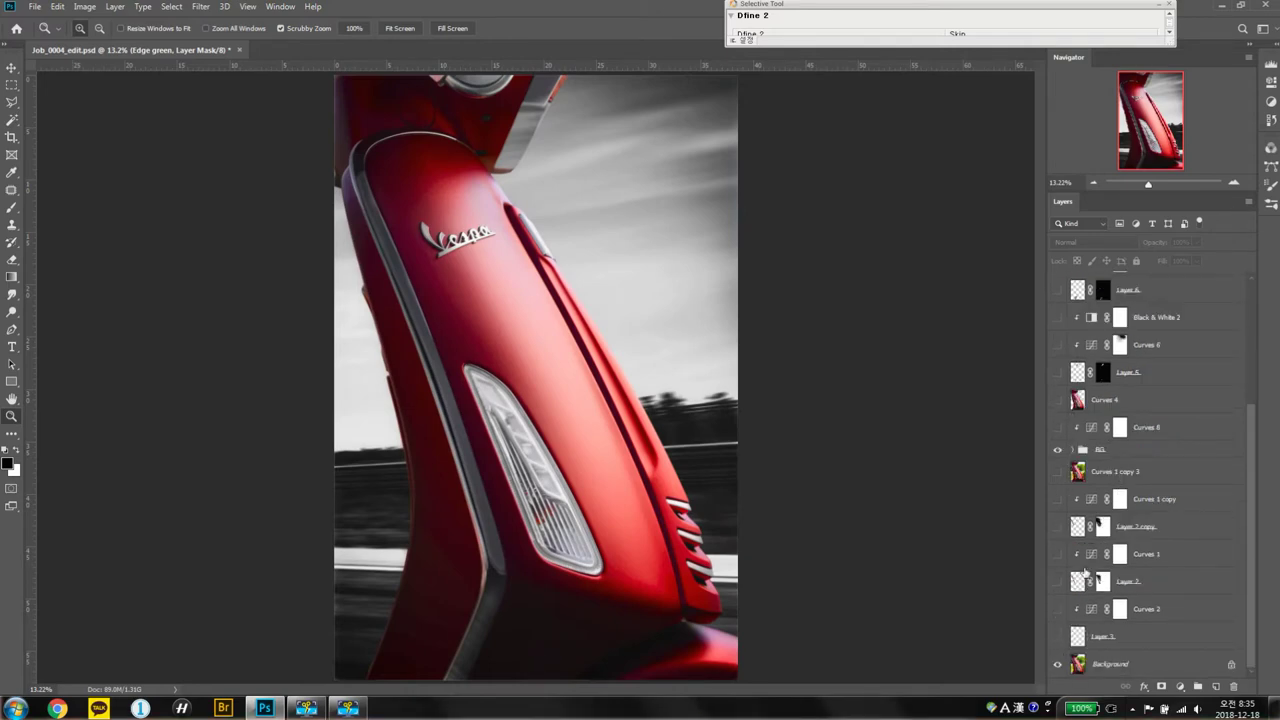
scroll(1084, 572, "up", 3)
left_click(1058, 312)
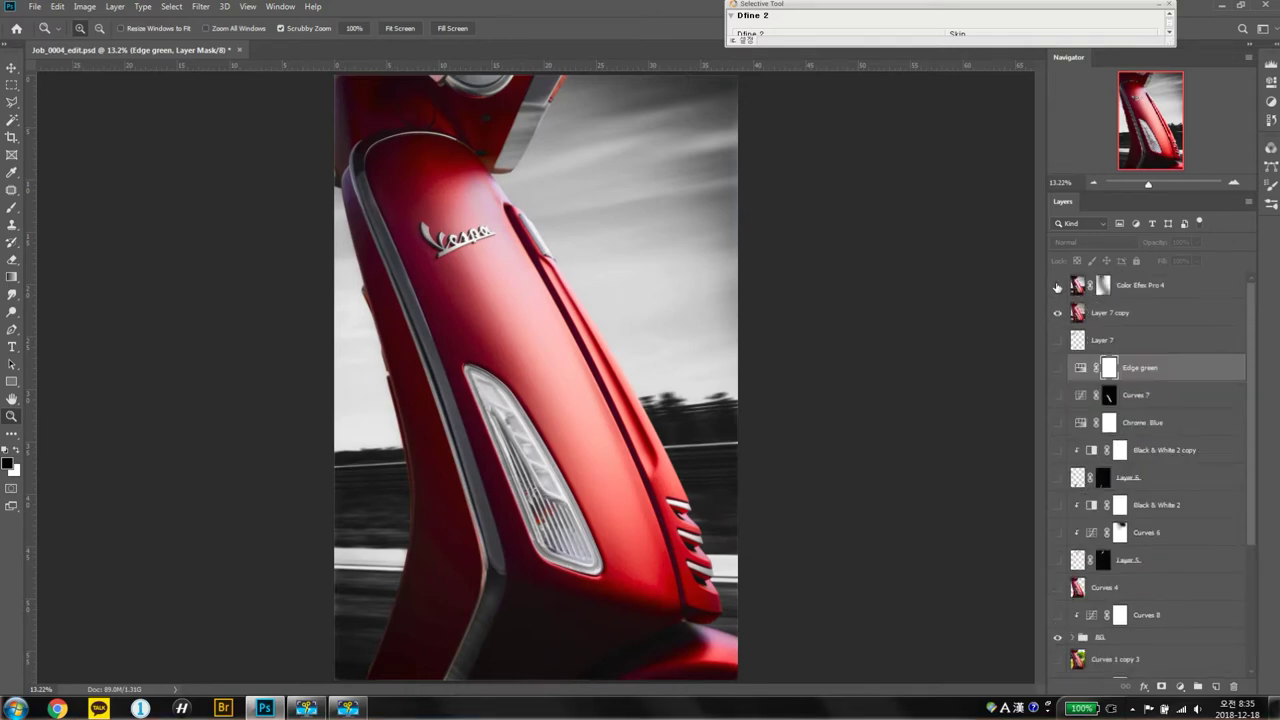
left_click(1058, 313)
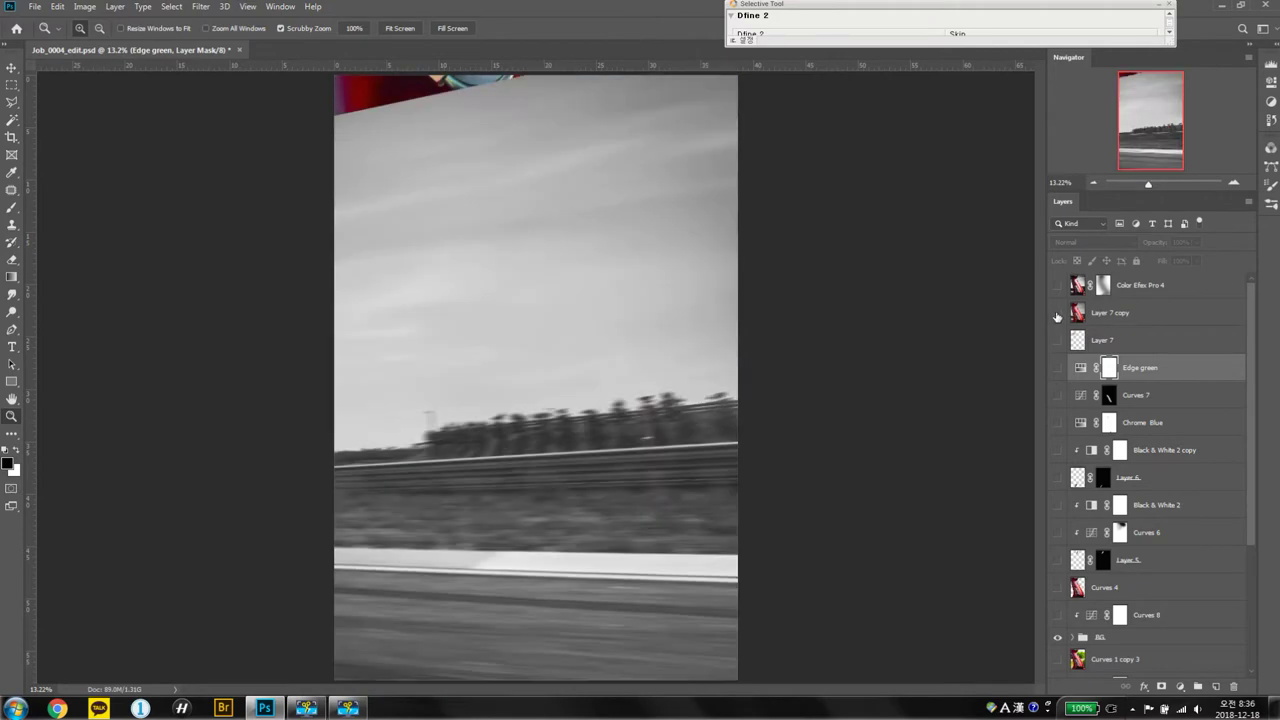
left_click_drag(1058, 285, 1058, 312)
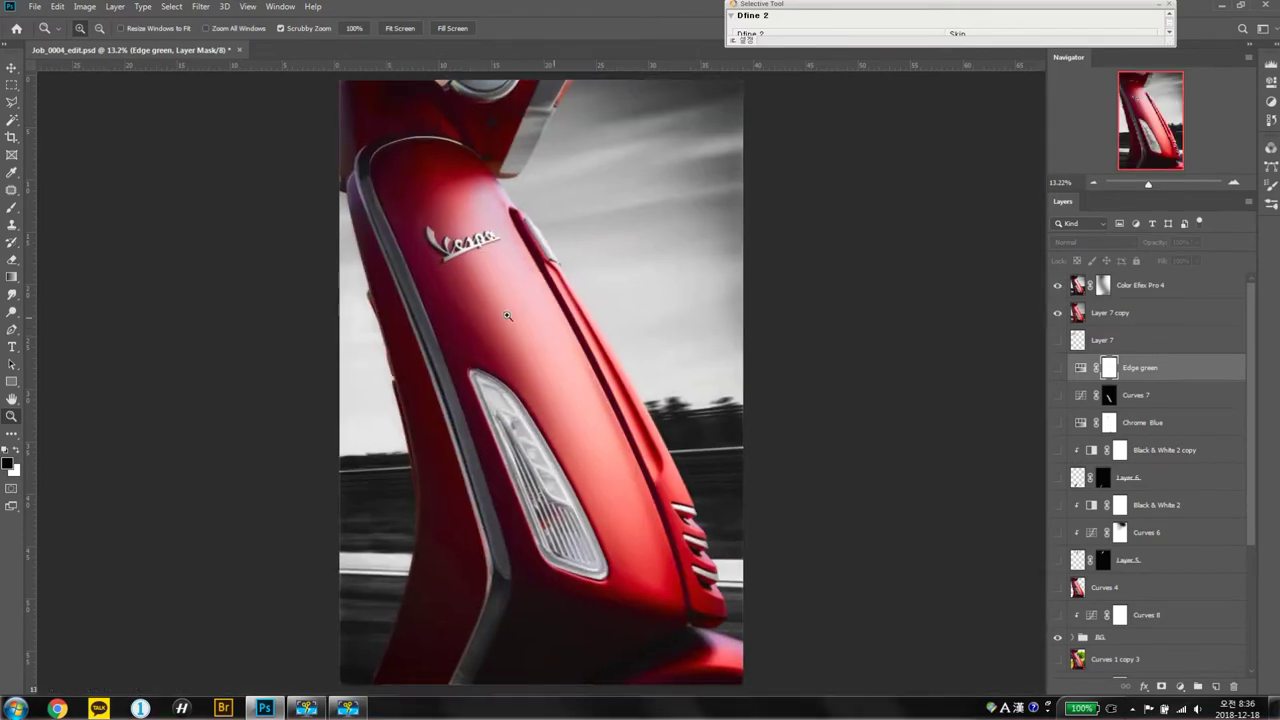
key("f")
key("f")
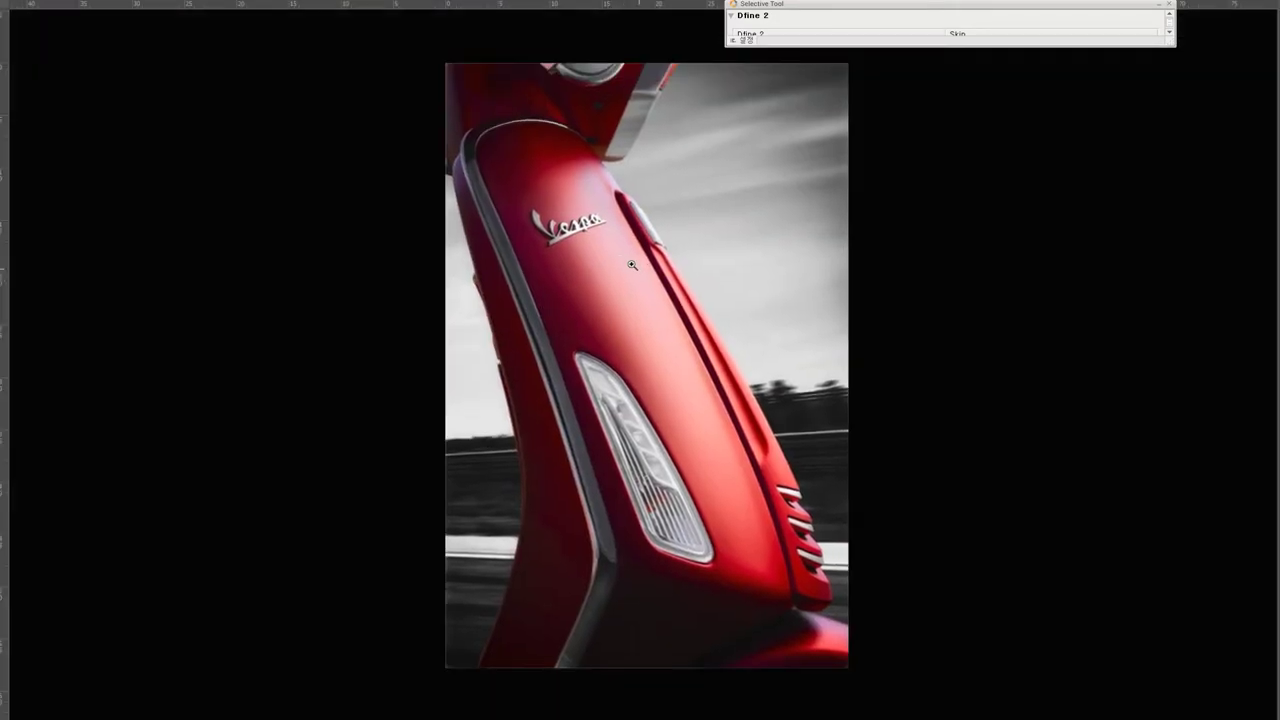
Step: Hide the floating plugin panel and zoom in close on the centred Vespa badge
left_click(1156, 5)
left_click_drag(564, 125, 604, 122)
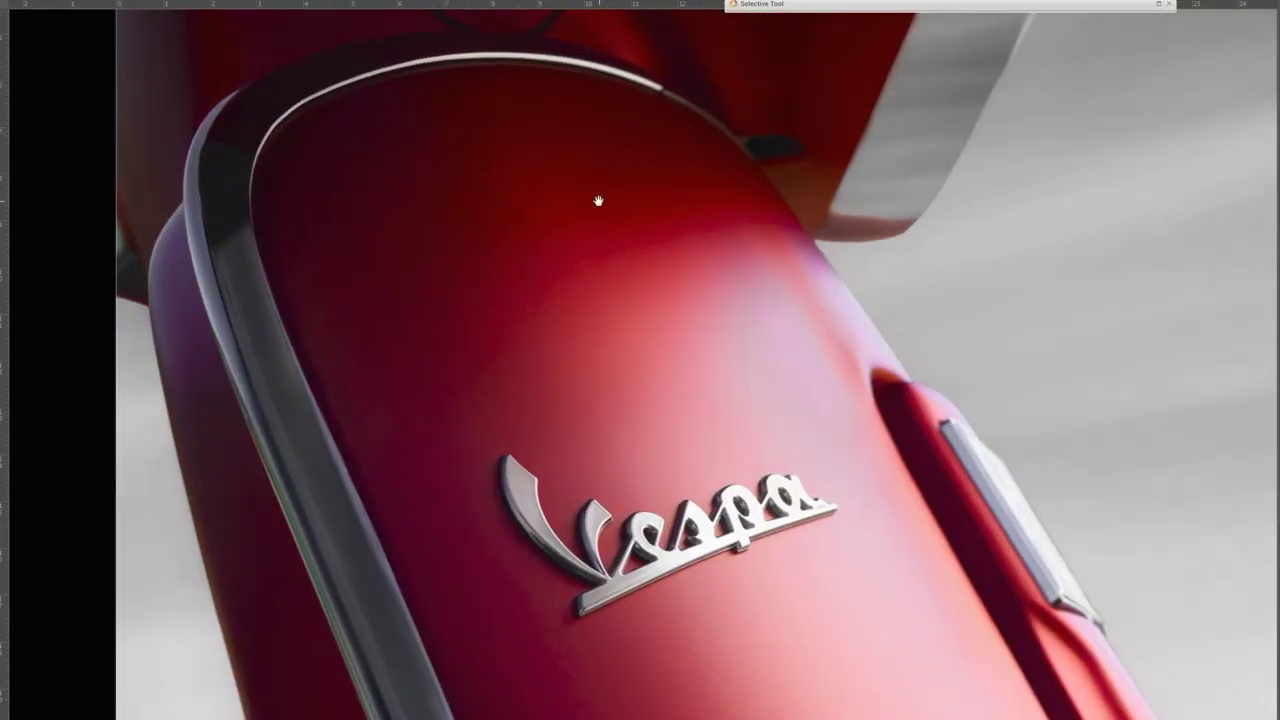
left_click_drag(583, 160, 551, 57)
left_click_drag(638, 370, 672, 364)
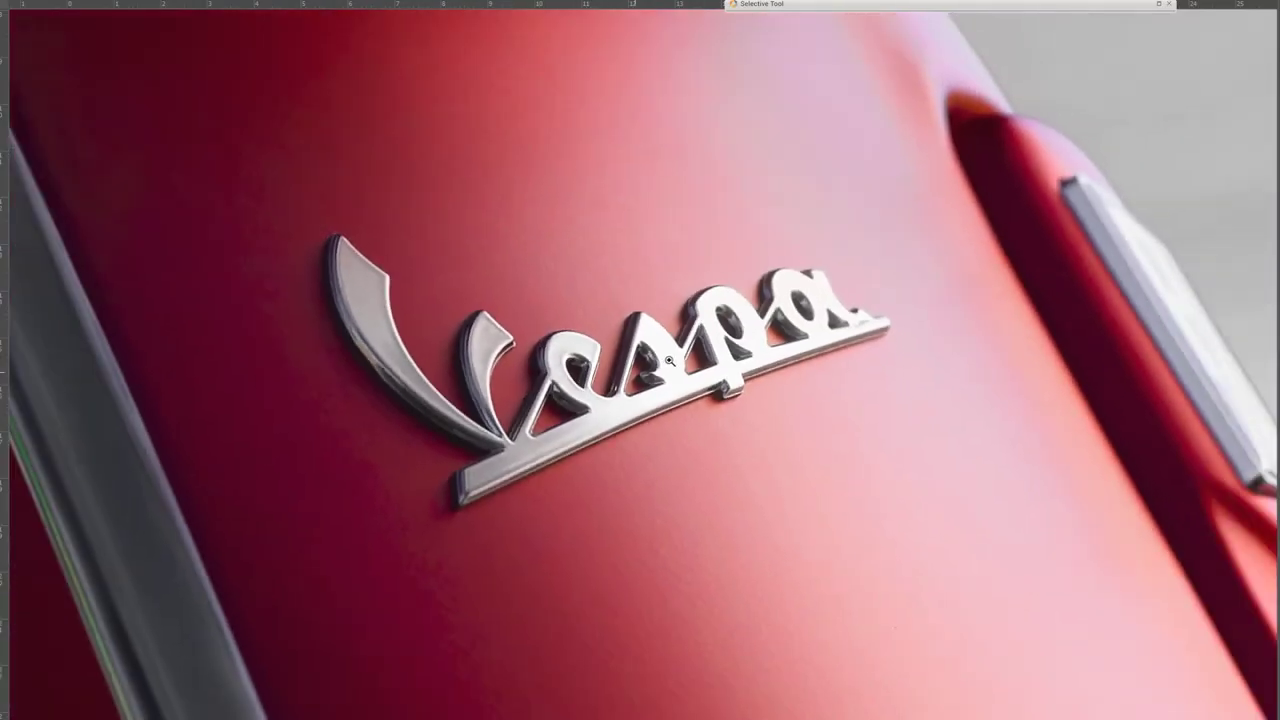
Step: Scroll over the badge, zoom in on the indicator lens, then fit the whole photo
scroll(663, 303, "down", 1)
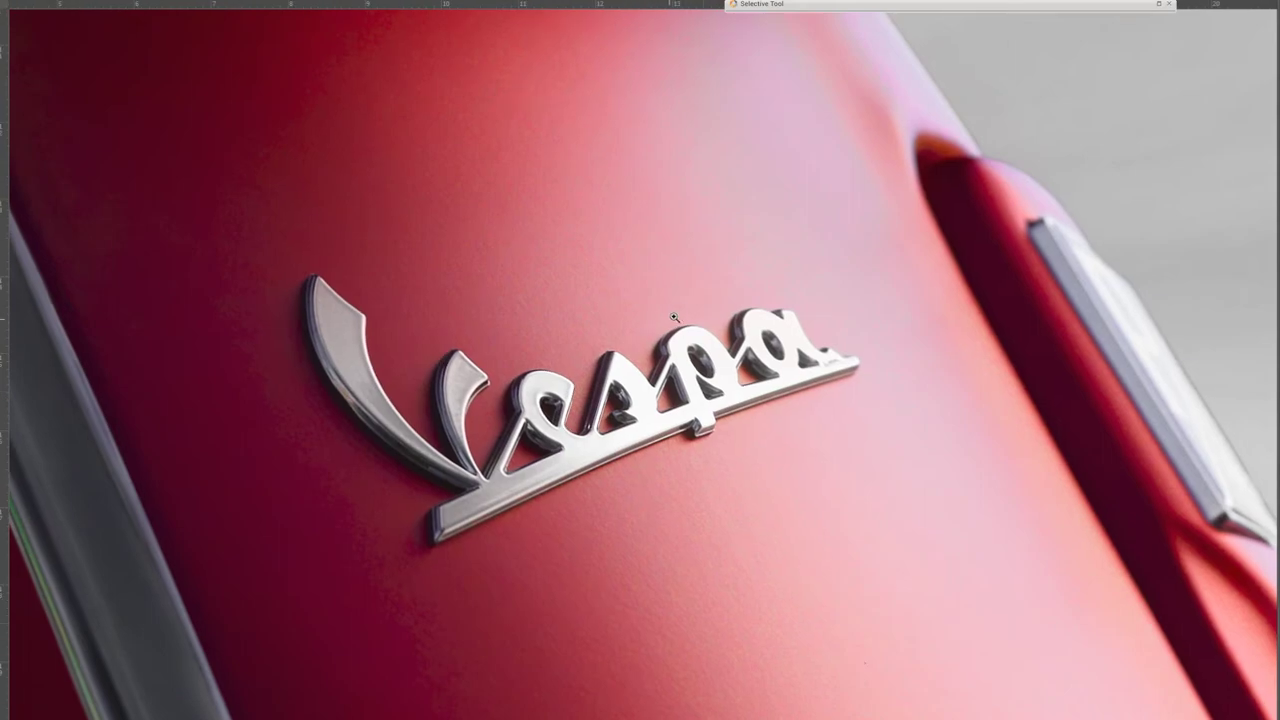
scroll(668, 302, "down", 1)
scroll(676, 299, "down", 2)
scroll(676, 299, "down", 2)
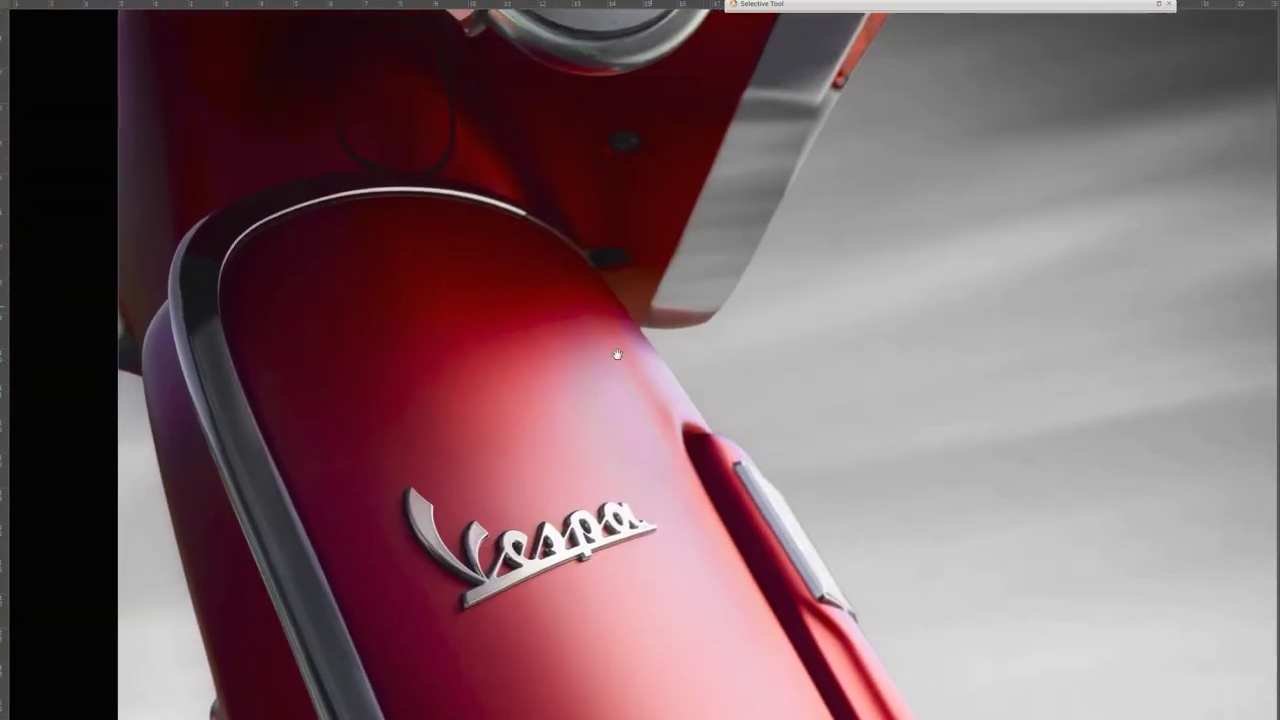
scroll(617, 354, "up", 3)
scroll(560, 214, "up", 2)
scroll(560, 214, "down", 3)
scroll(534, 260, "down", 4)
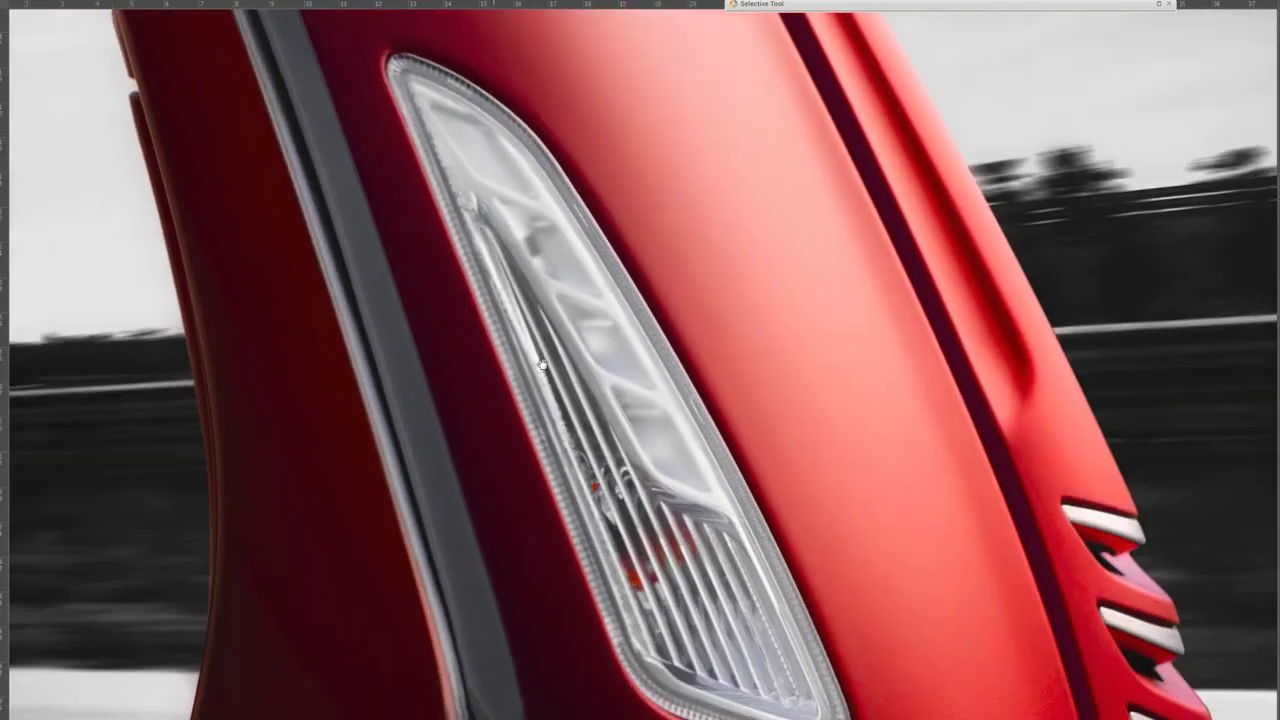
scroll(538, 245, "down", 1)
scroll(594, 228, "up", 1)
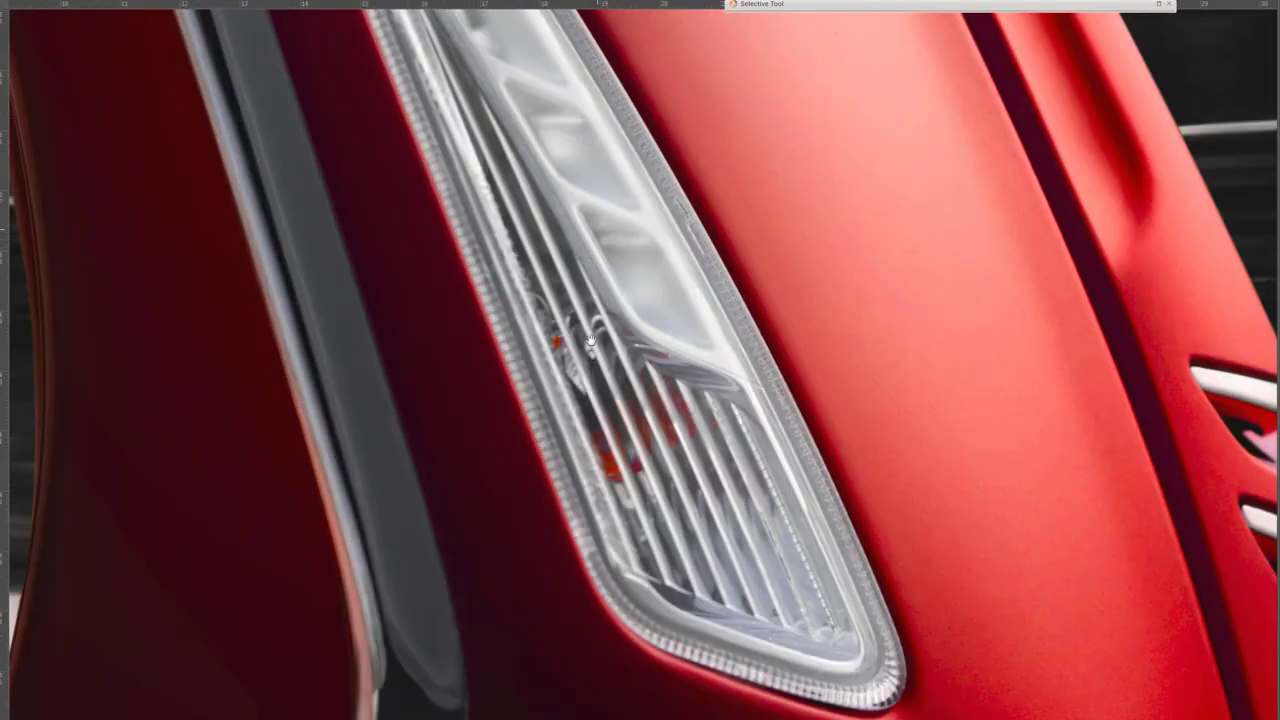
scroll(590, 341, "up", 1)
scroll(596, 400, "up", 1)
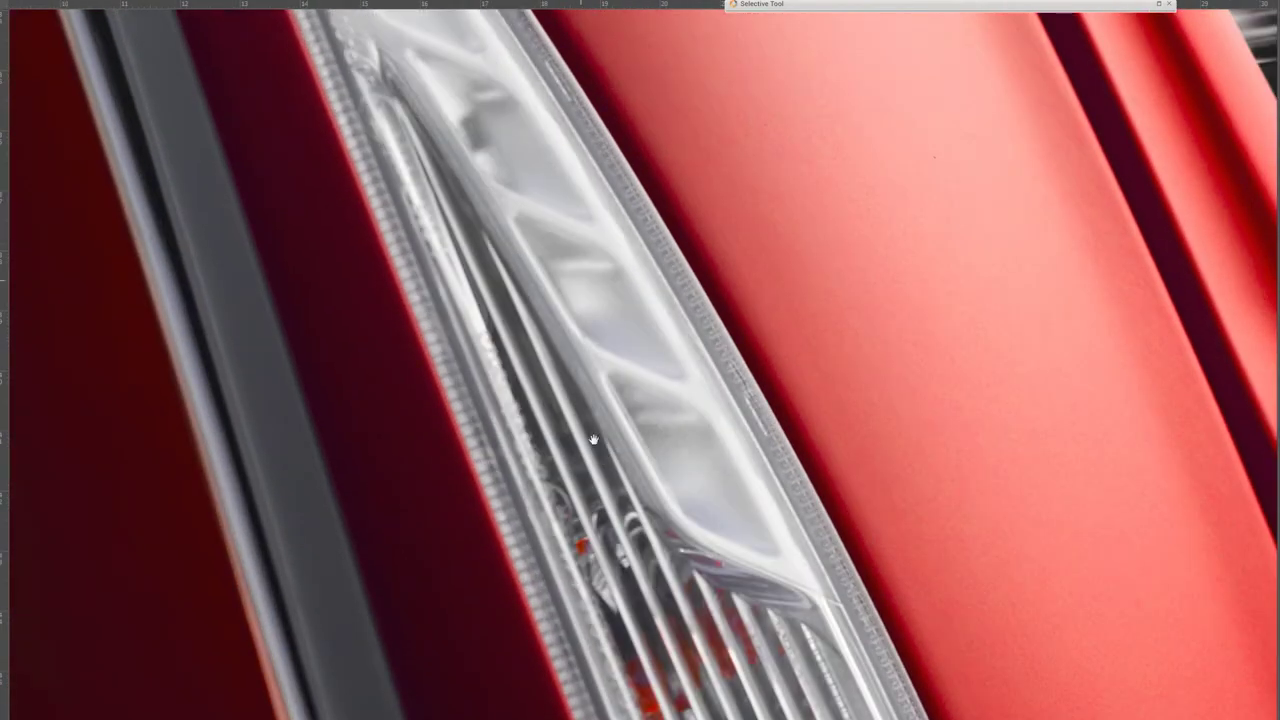
scroll(586, 427, "up", 1)
scroll(551, 353, "up", 2)
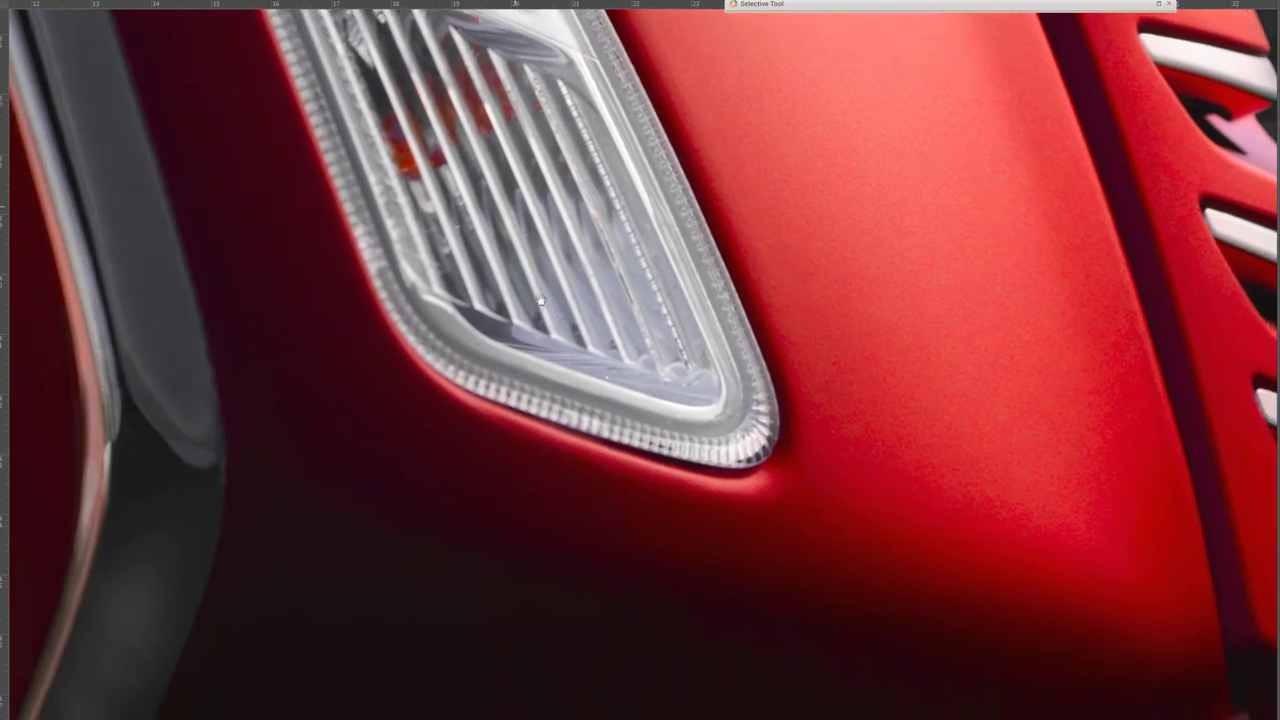
left_click_drag(523, 248, 724, 237)
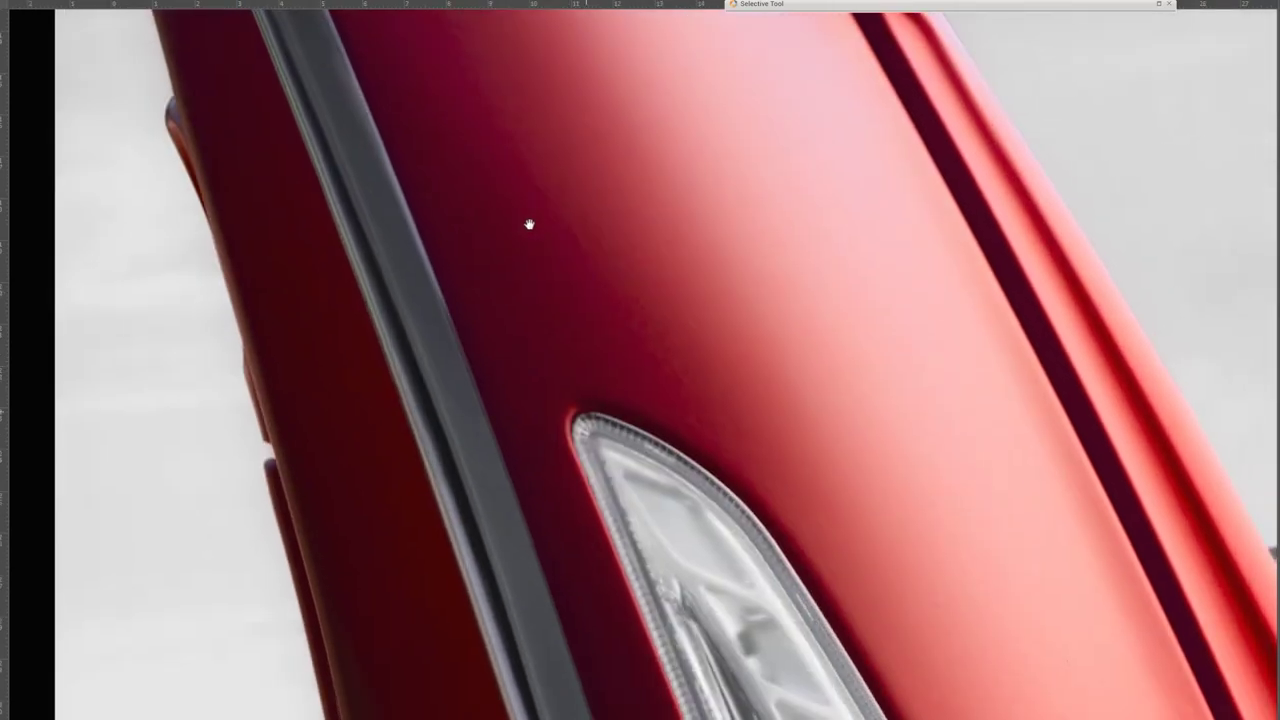
key("ctrl+0")
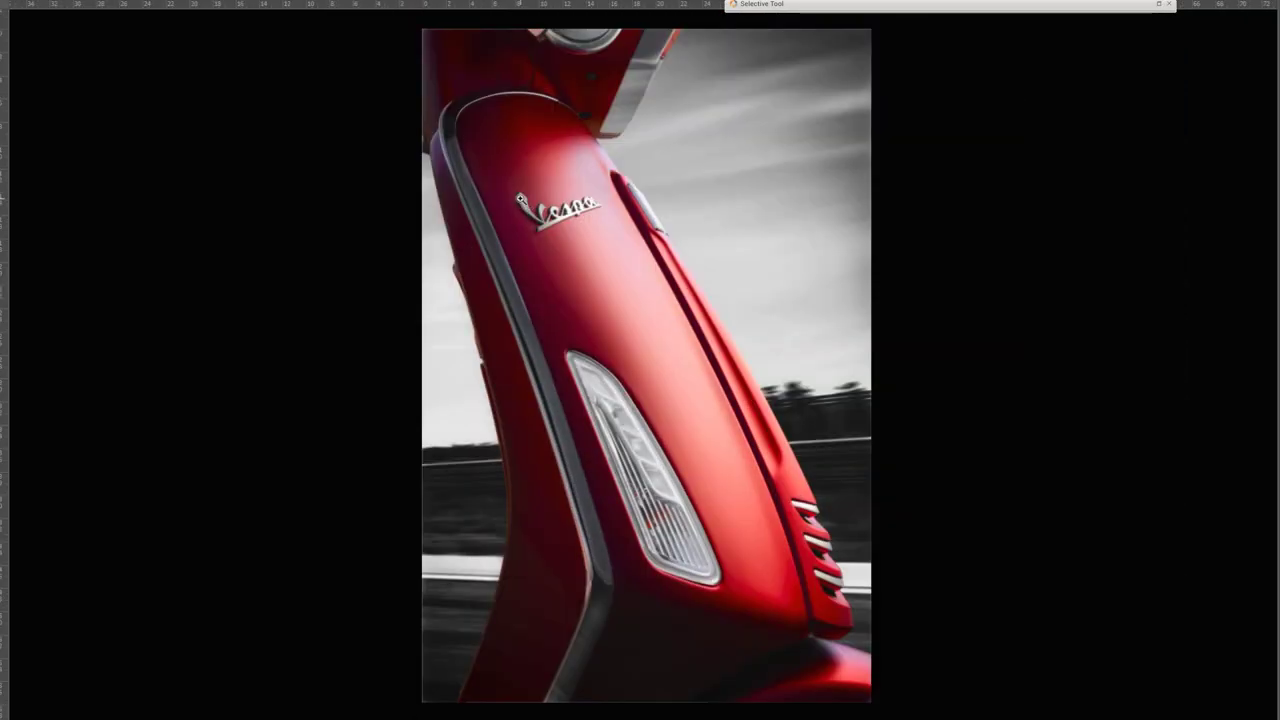